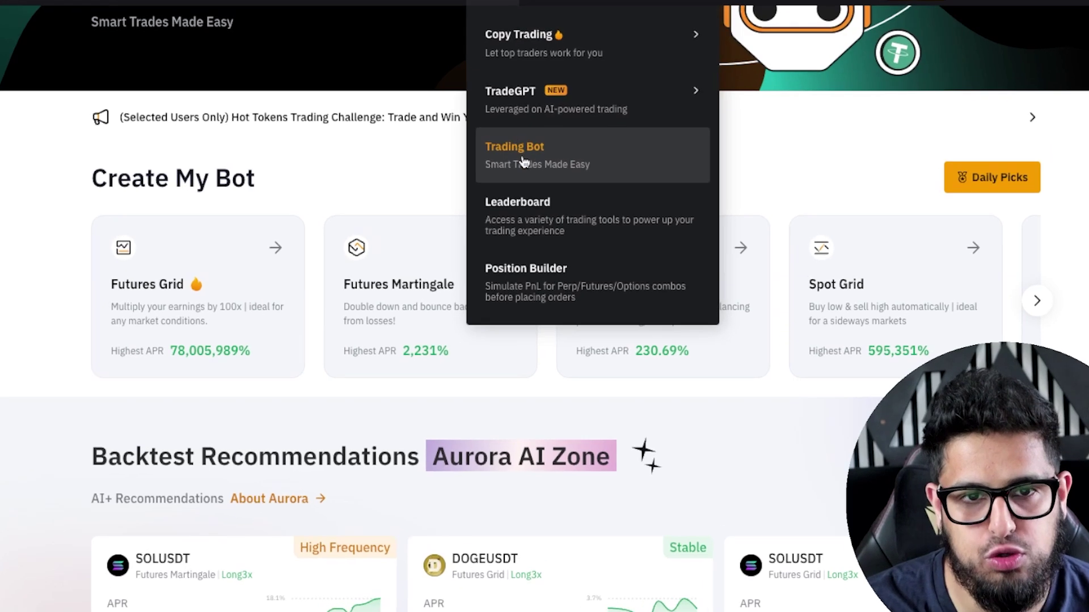
Step: Open the Trading Bot page and start creating a Spot Grid bot
left_click(519, 178)
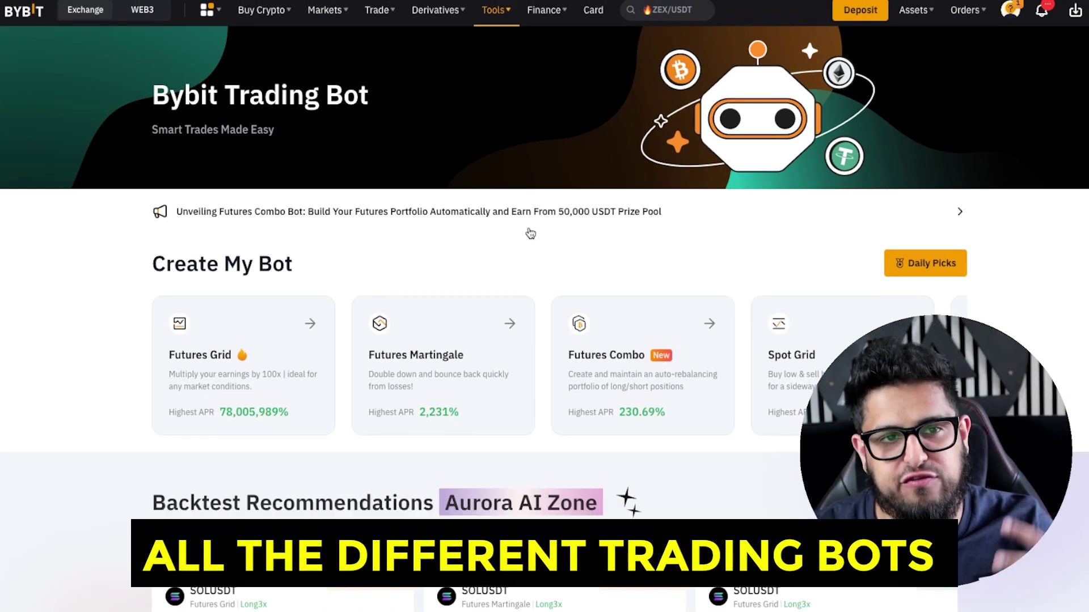
scroll(529, 229, "down", 1)
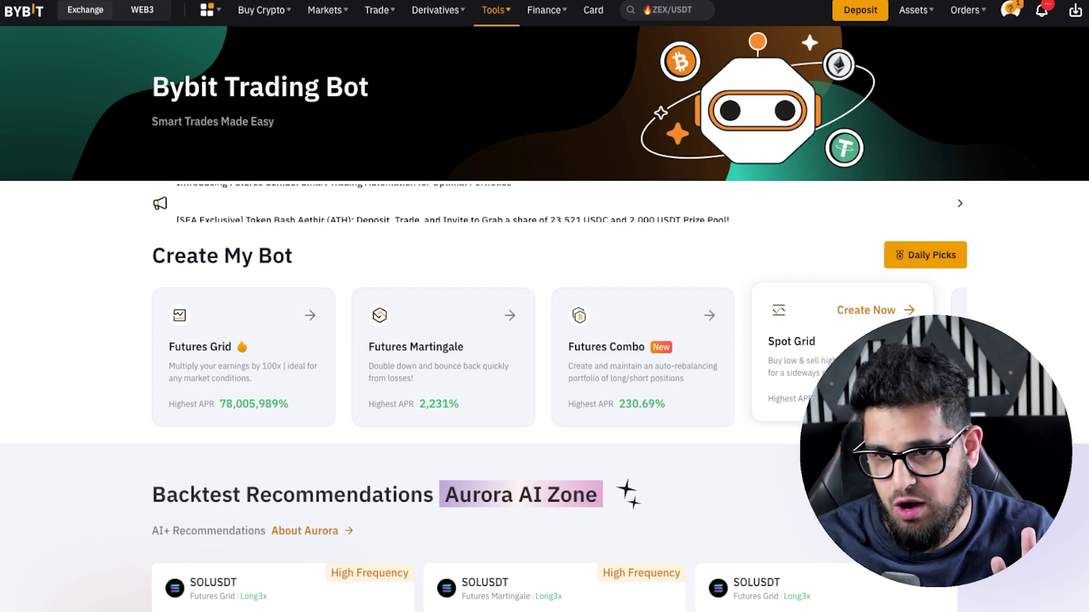
scroll(544, 306, "down", 2)
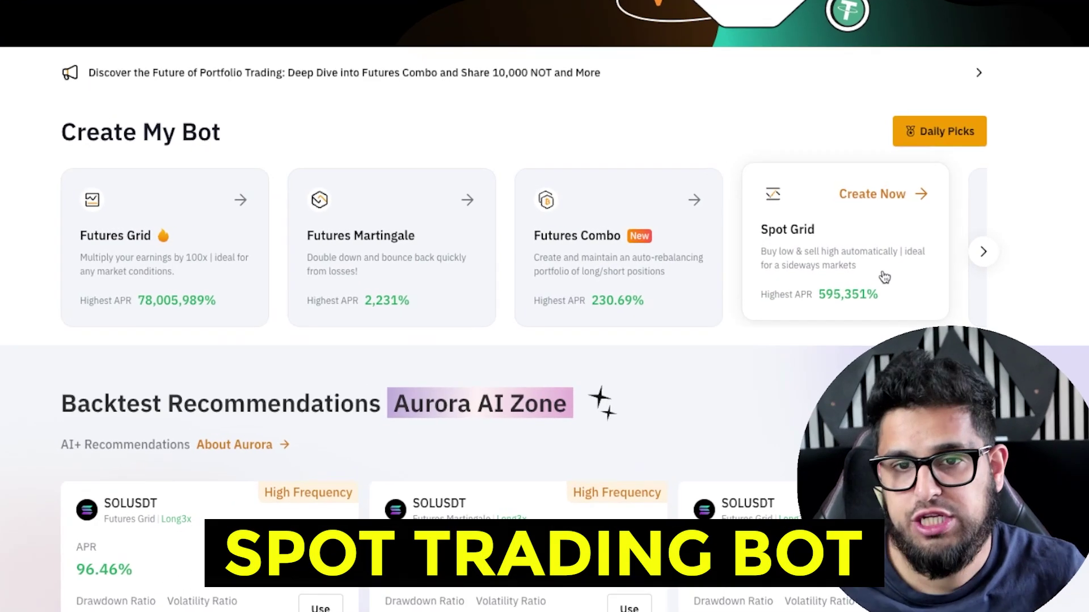
left_click(884, 277)
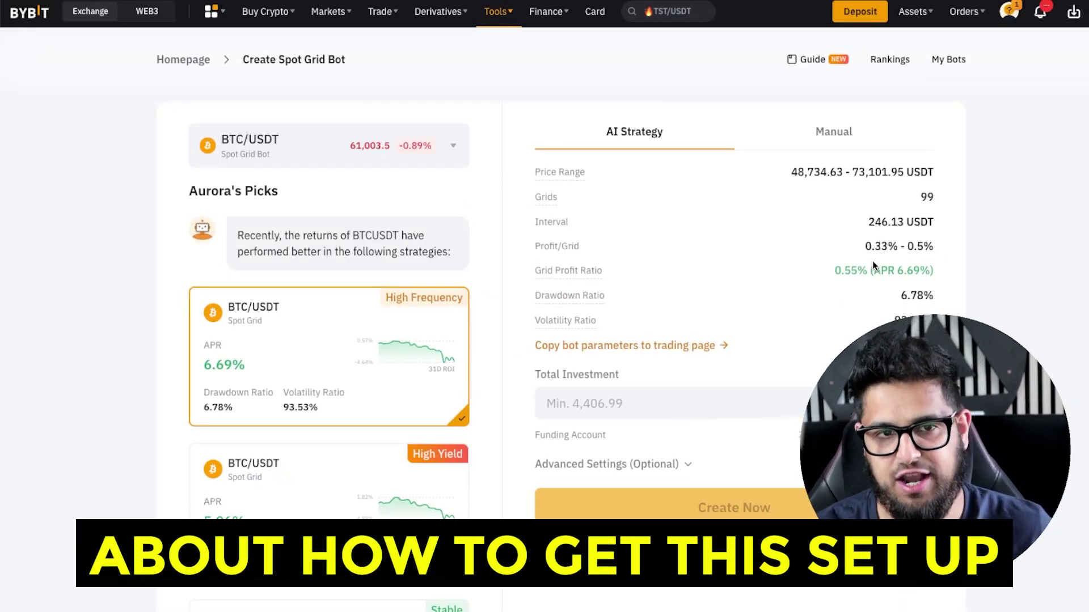
Step: Look over Aurora's Picks and the list of trading pairs available for the Spot Grid bot
scroll(478, 399, "down", 2)
scroll(478, 399, "down", 1)
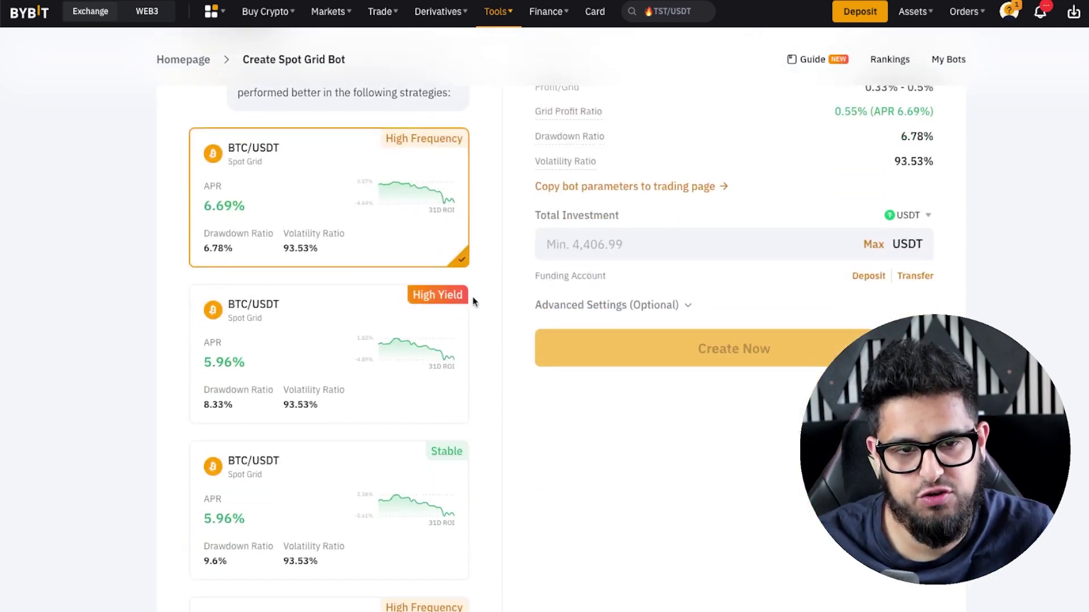
scroll(420, 338, "up", 3)
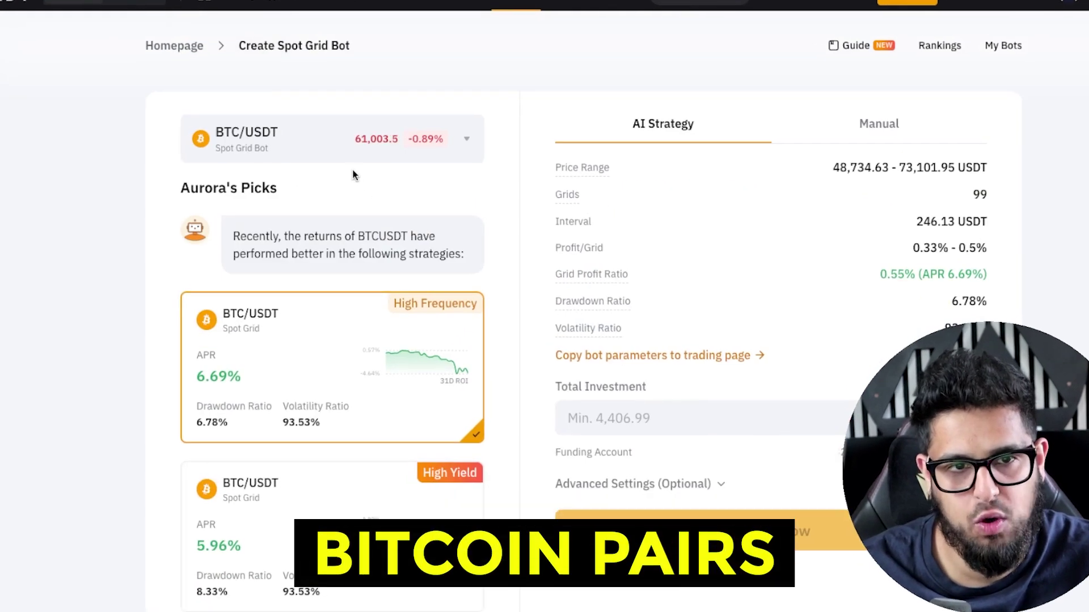
left_click(347, 149)
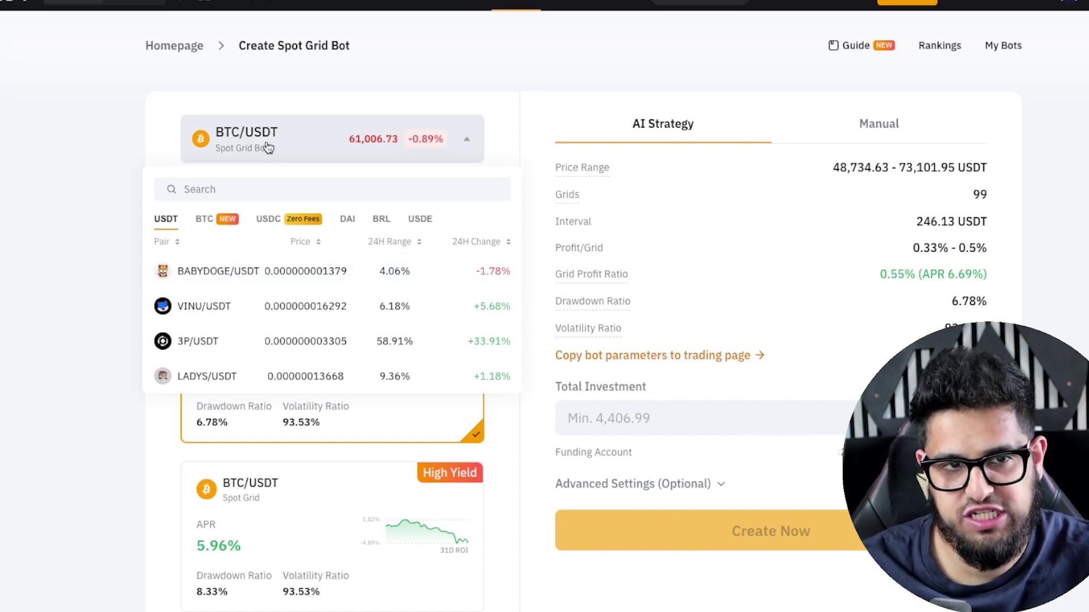
left_click(314, 139)
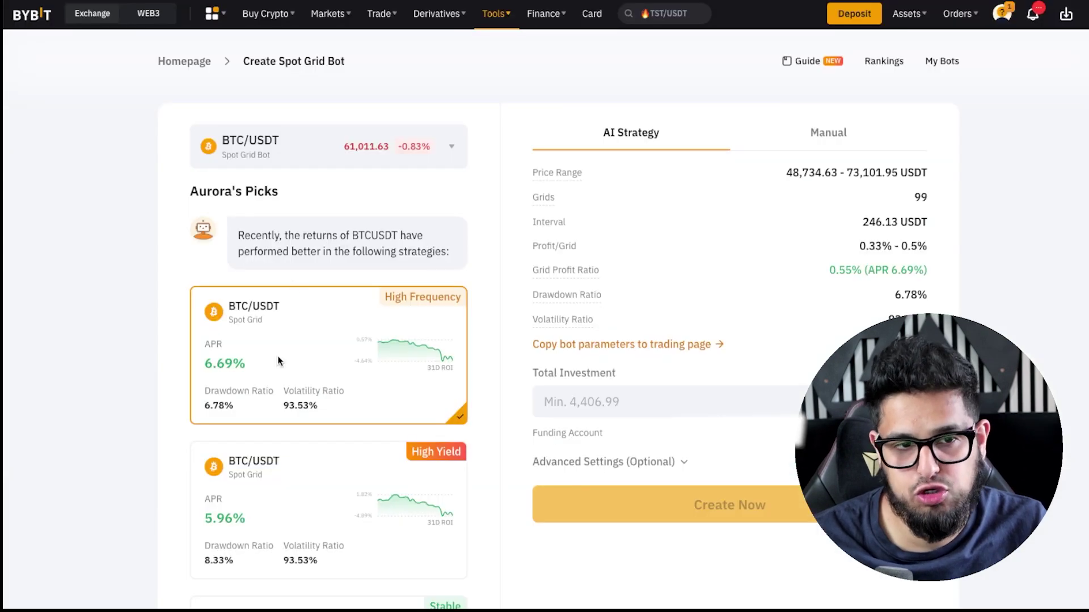
left_click(411, 150)
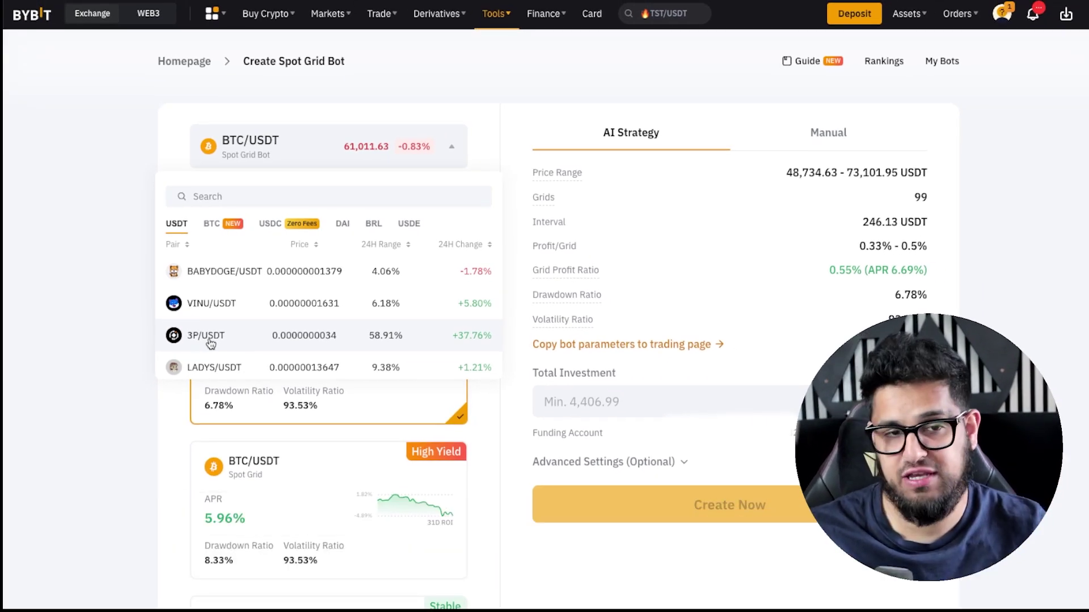
left_click(110, 425)
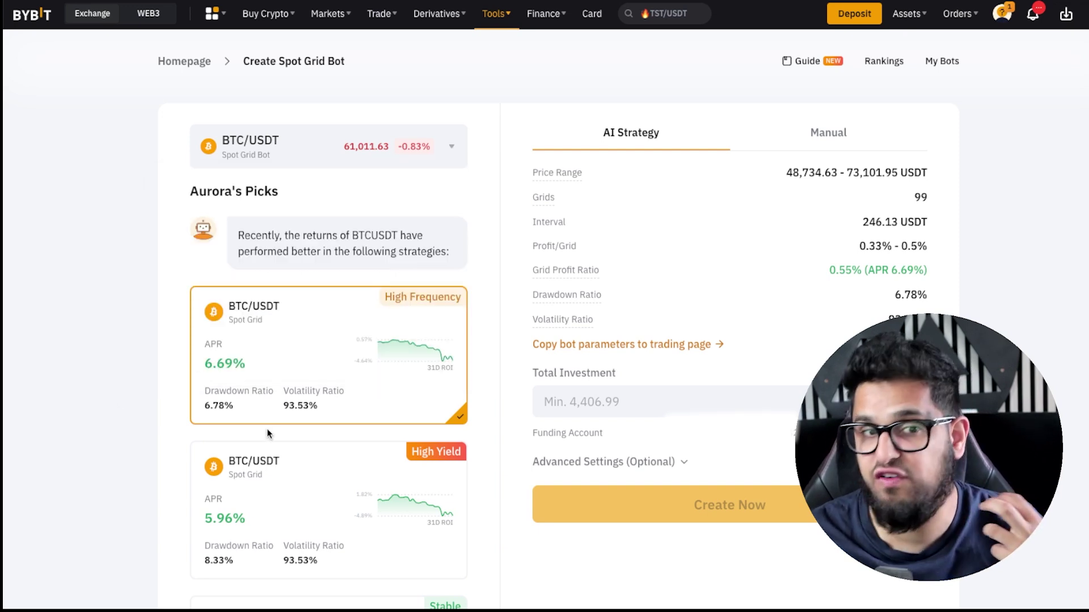
Step: Examine the APR, drawdown ratio and High Frequency label of the first recommended BTC/USDT strategy
scroll(270, 427, "down", 1)
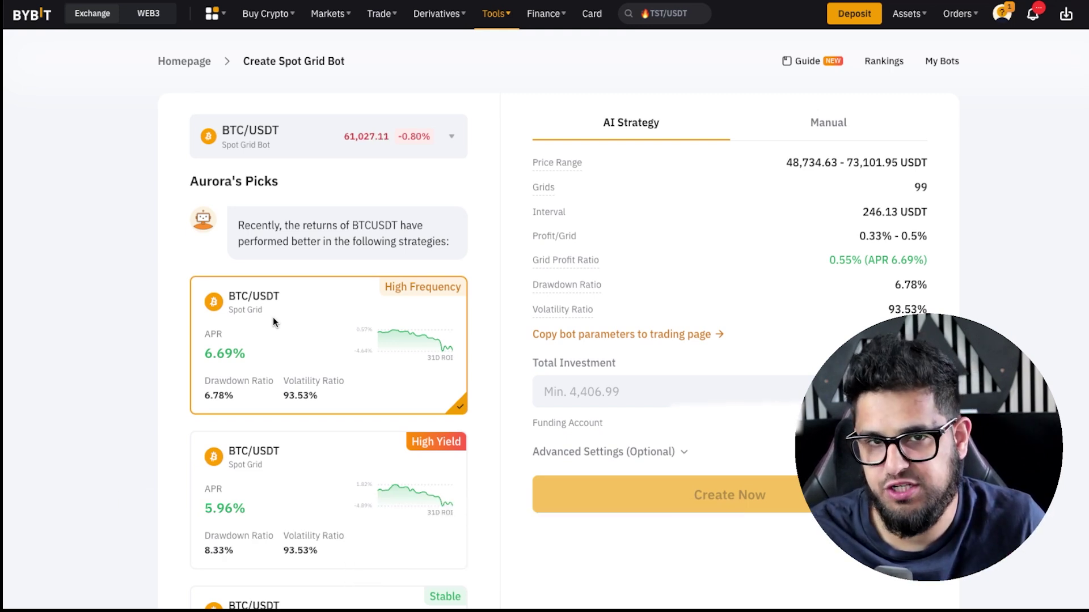
scroll(357, 406, "down", 1)
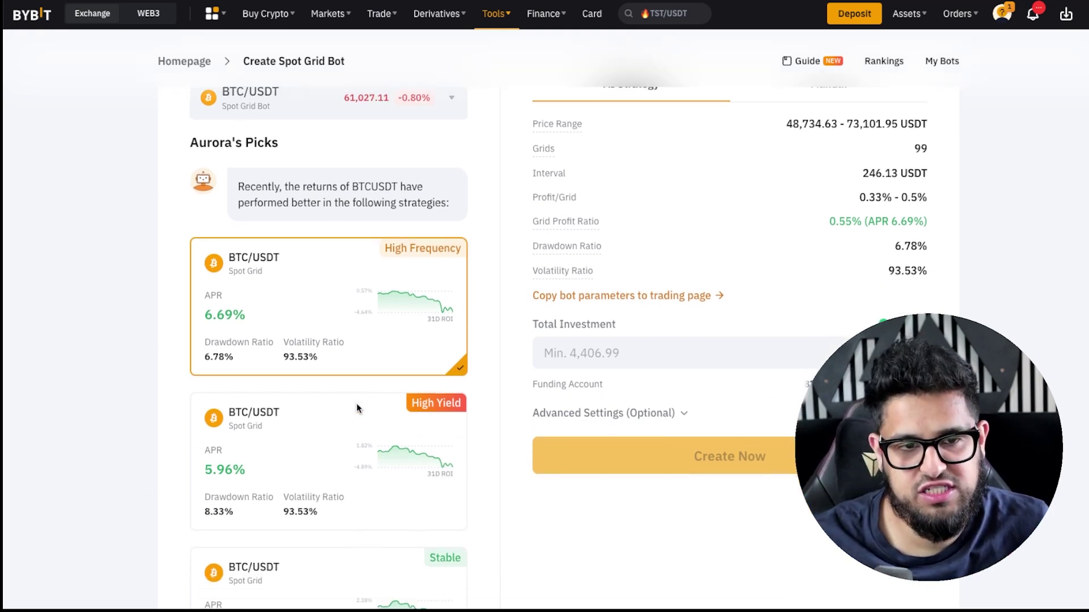
scroll(348, 493, "down", 1)
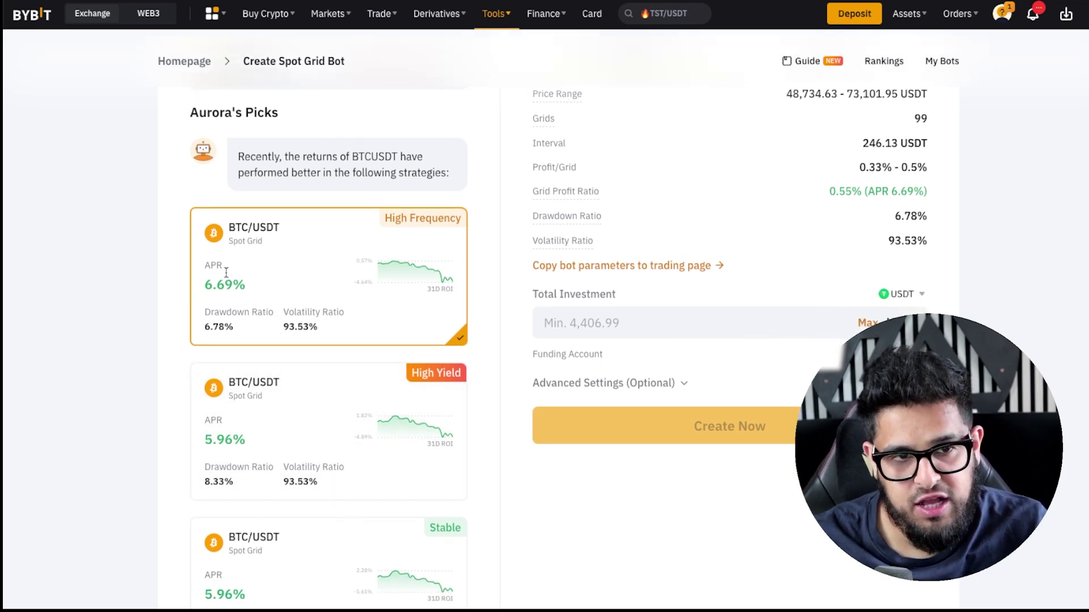
double_click(210, 281)
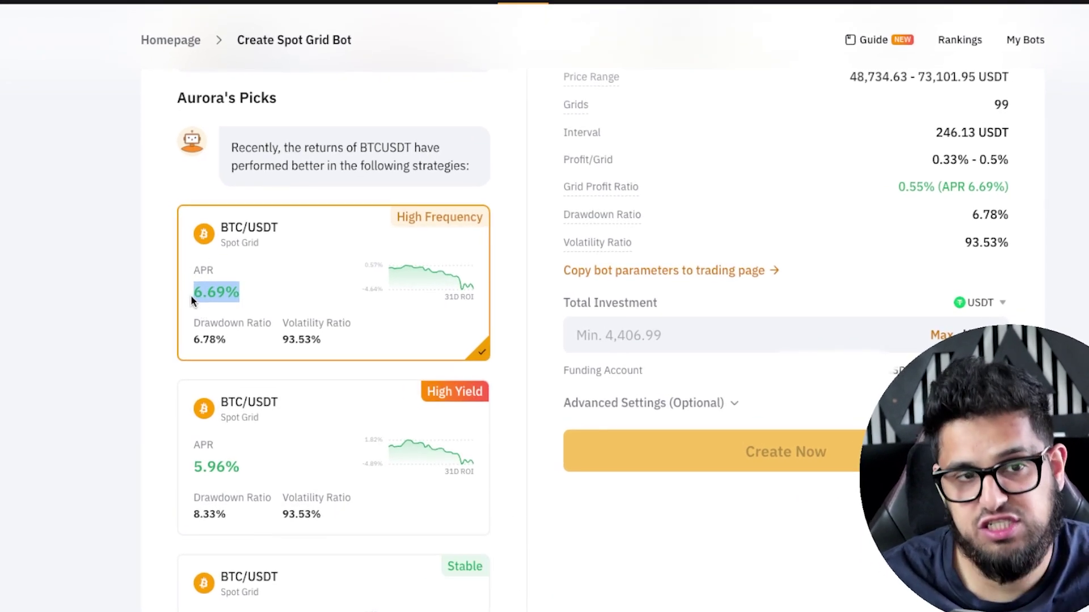
scroll(242, 454, "down", 4)
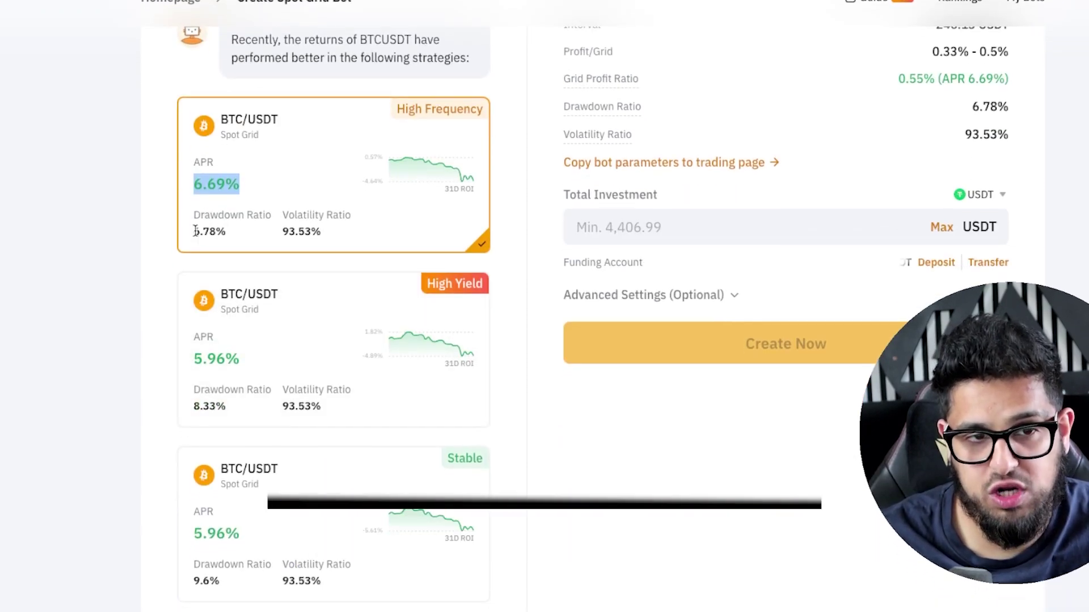
double_click(215, 230)
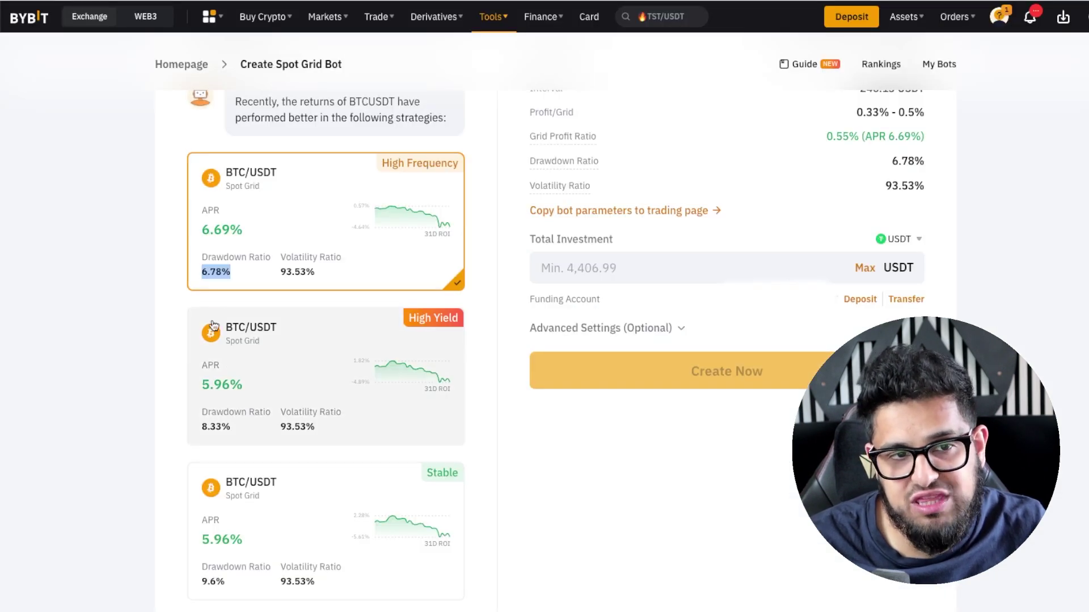
left_click(169, 295)
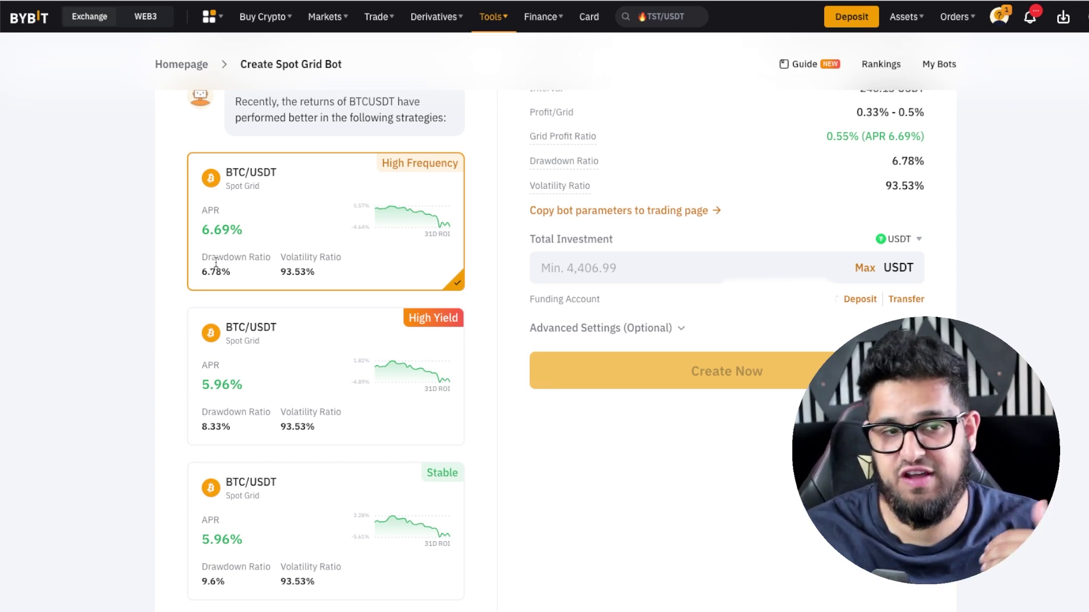
scroll(299, 324, "down", 1)
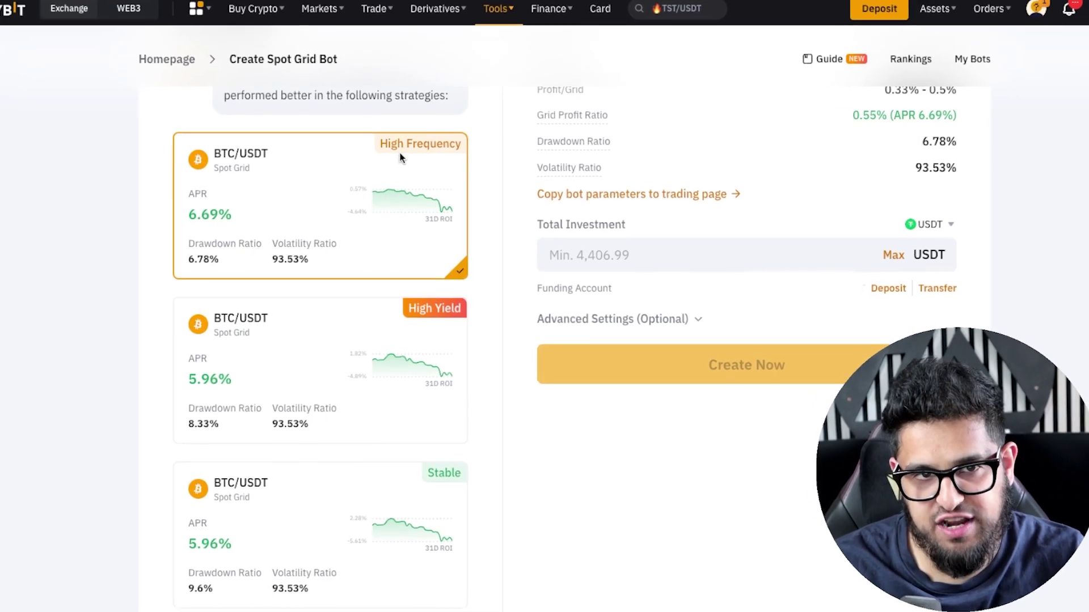
left_click_drag(379, 144, 454, 143)
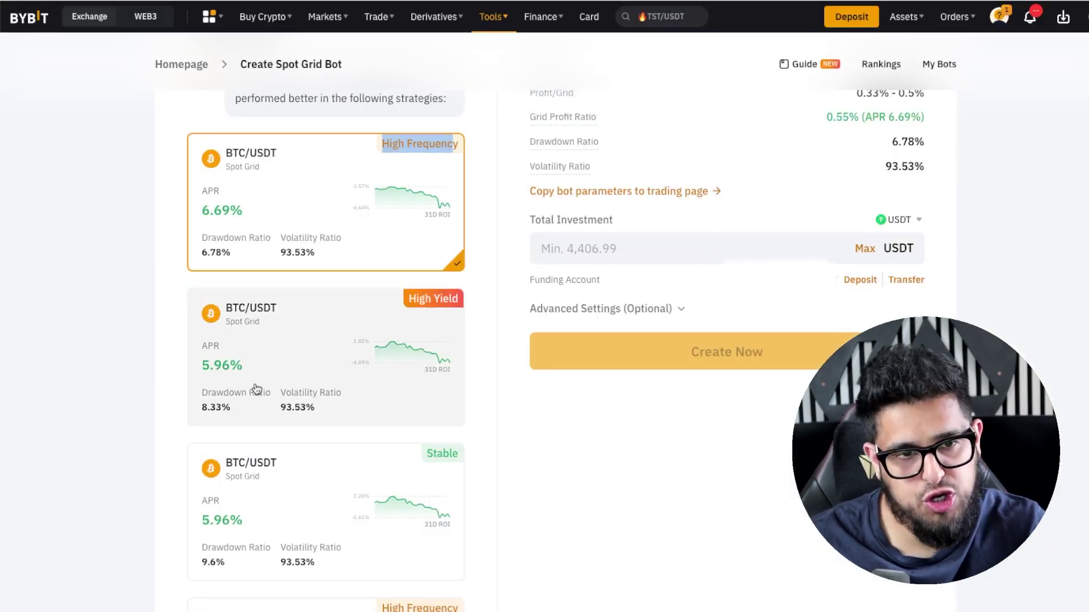
scroll(536, 471, "down", 1)
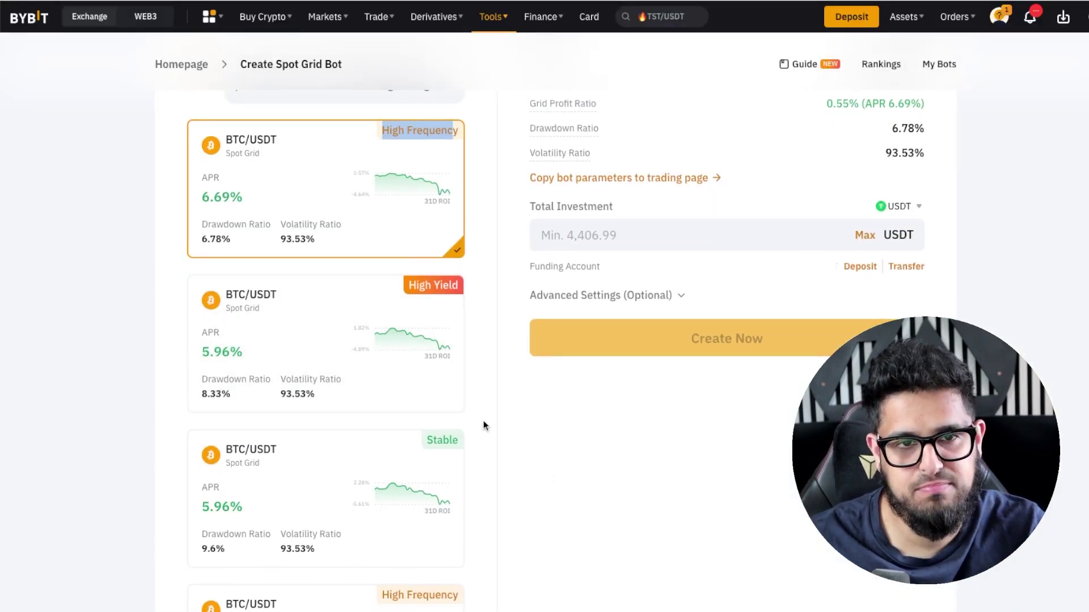
Step: Preview the High Yield and Stable BTC/USDT strategies, and reselect the first High Frequency strategy
left_click(433, 311)
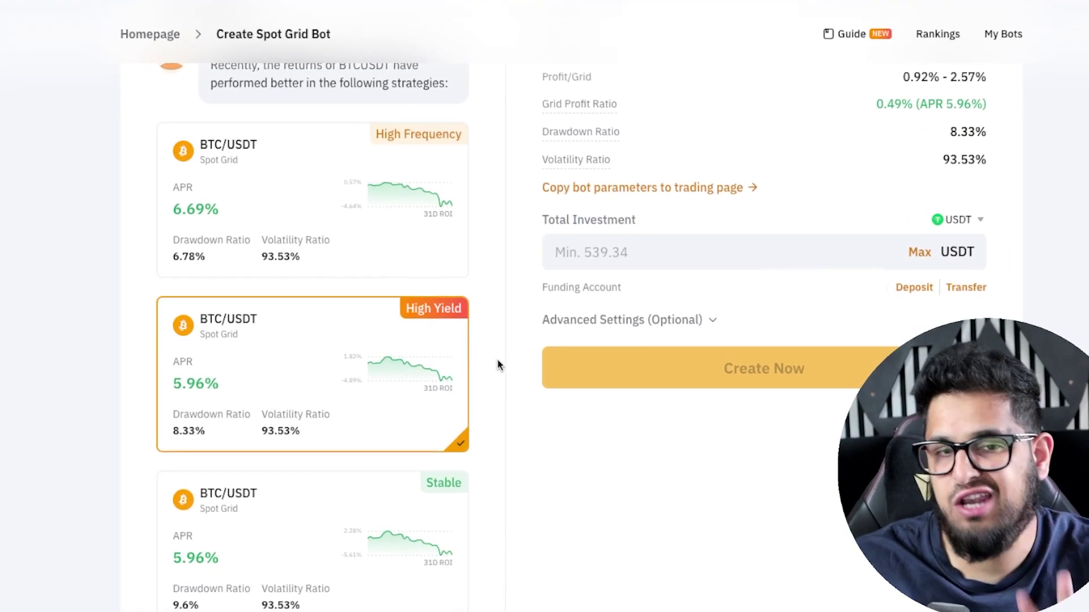
scroll(508, 393, "down", 1)
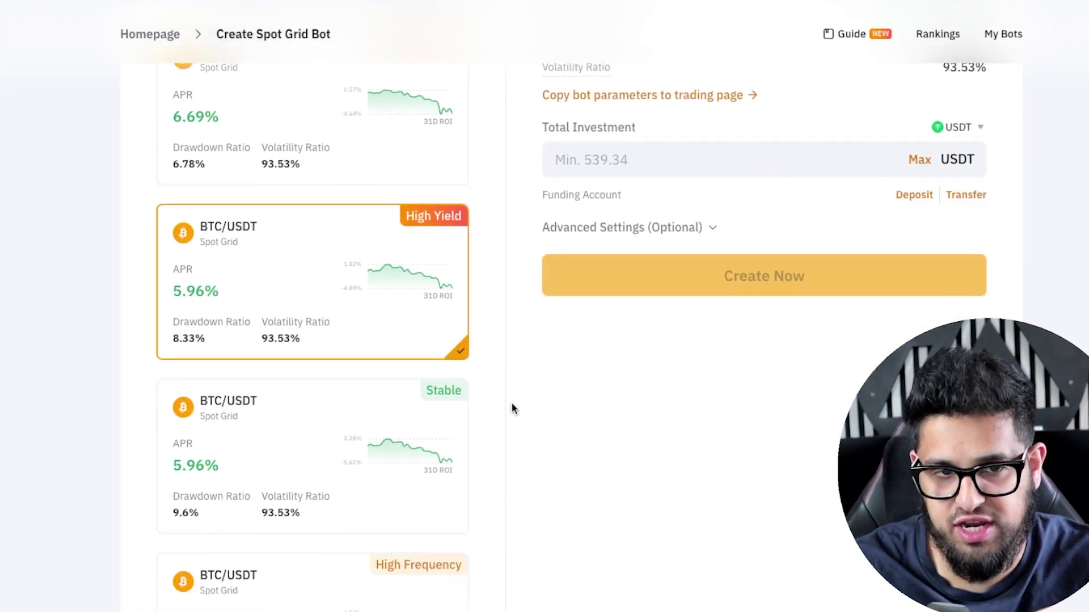
scroll(454, 400, "down", 1)
left_click(389, 376)
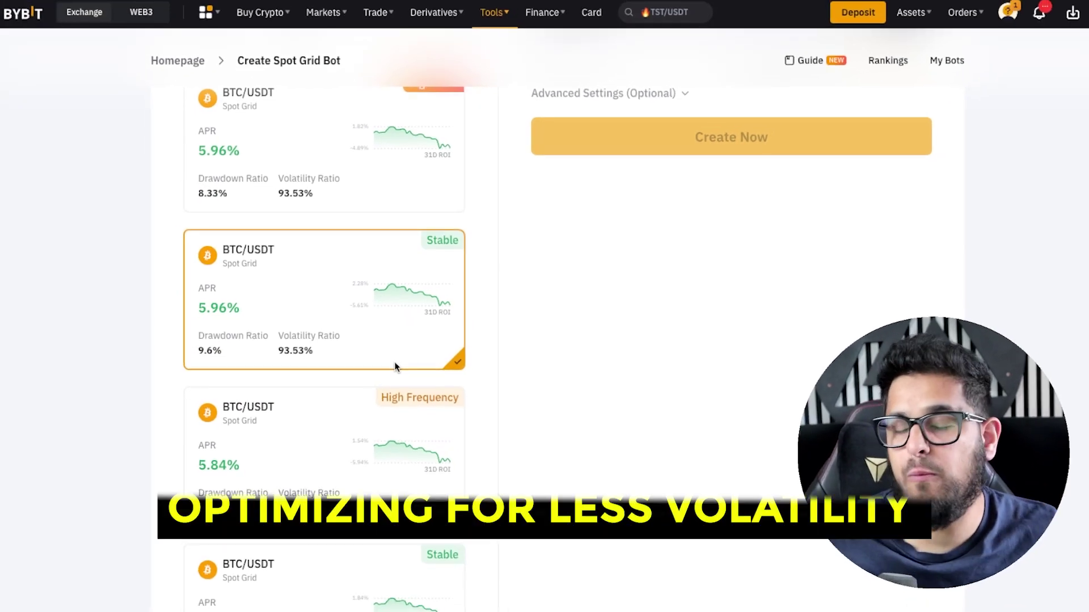
scroll(394, 361, "up", 6)
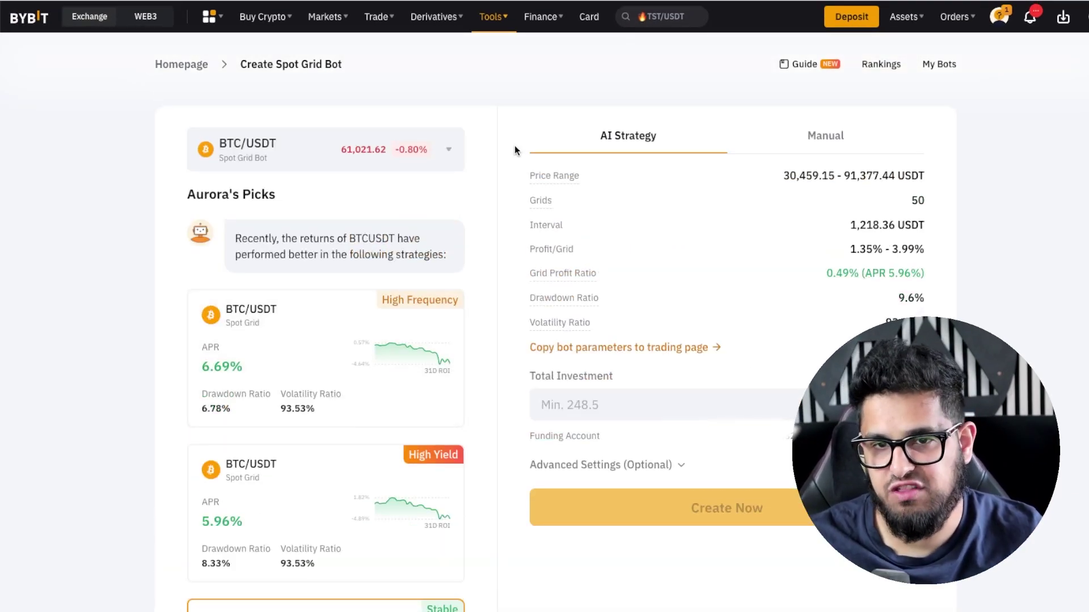
left_click(380, 322)
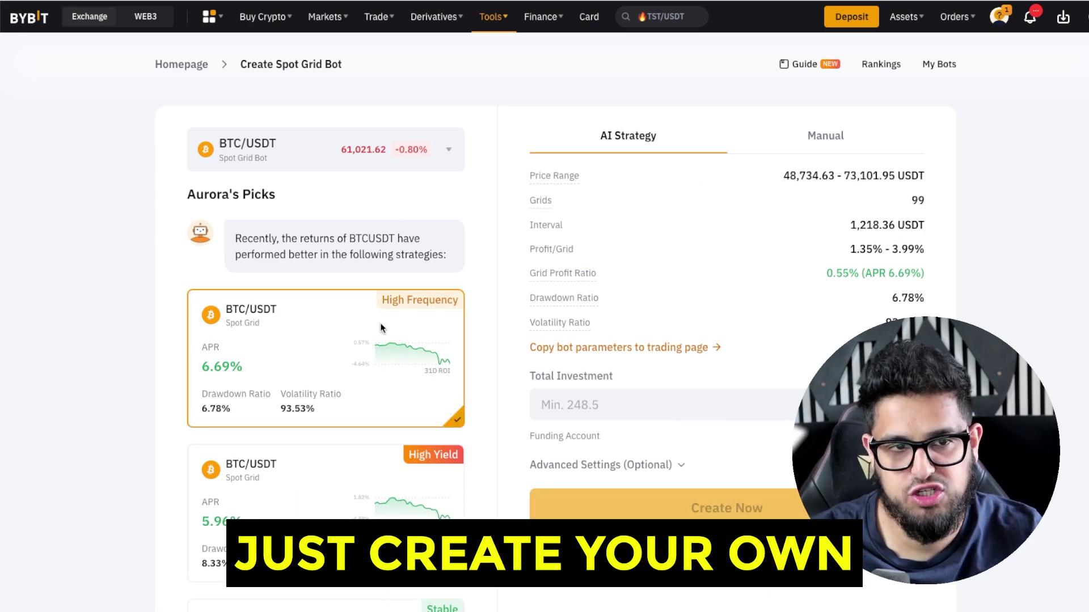
Step: Switch the bot to manual parameters and fill in the price range and grid count with Smart Fill
left_click(839, 139)
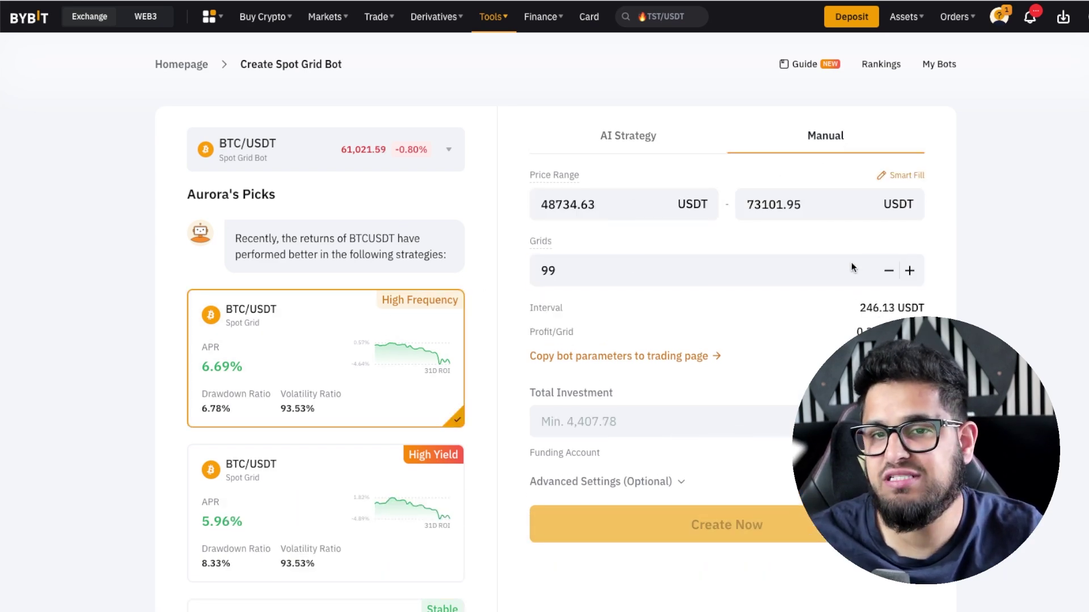
left_click(663, 274)
left_click(610, 207)
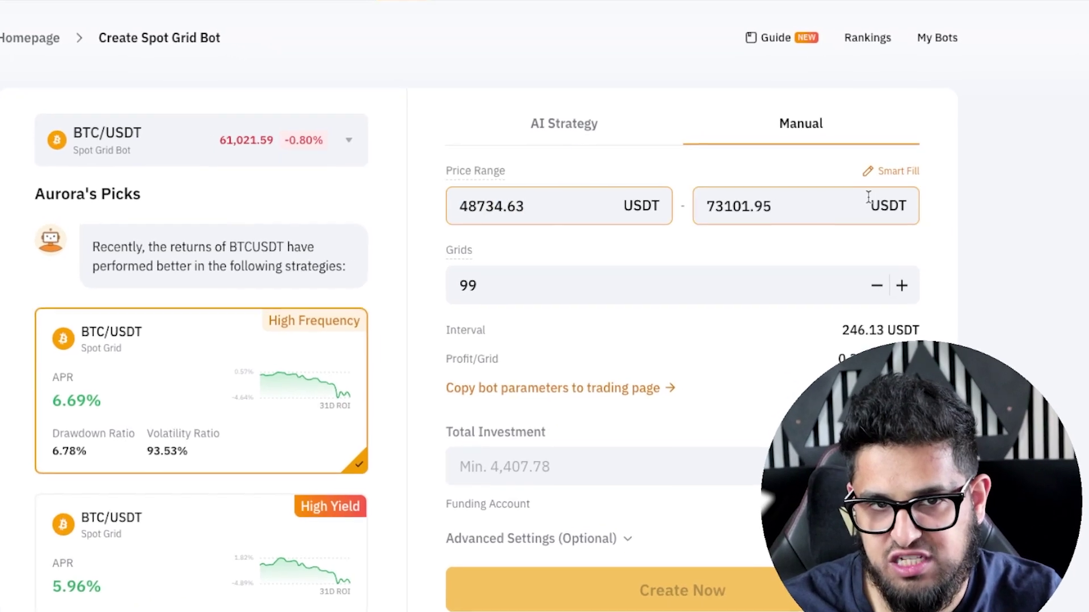
left_click_drag(772, 207, 670, 237)
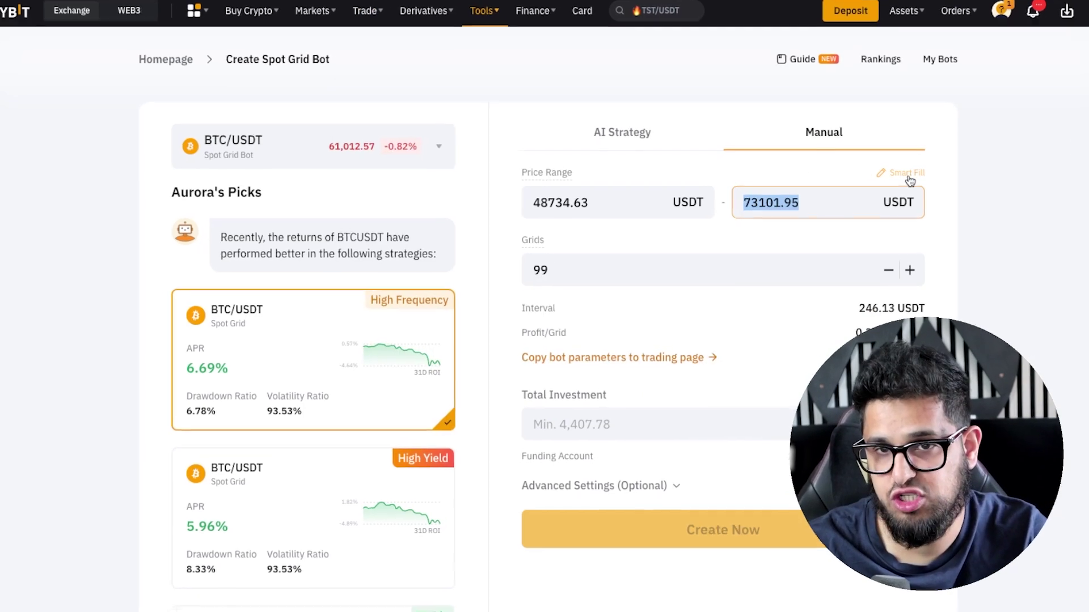
left_click(907, 176)
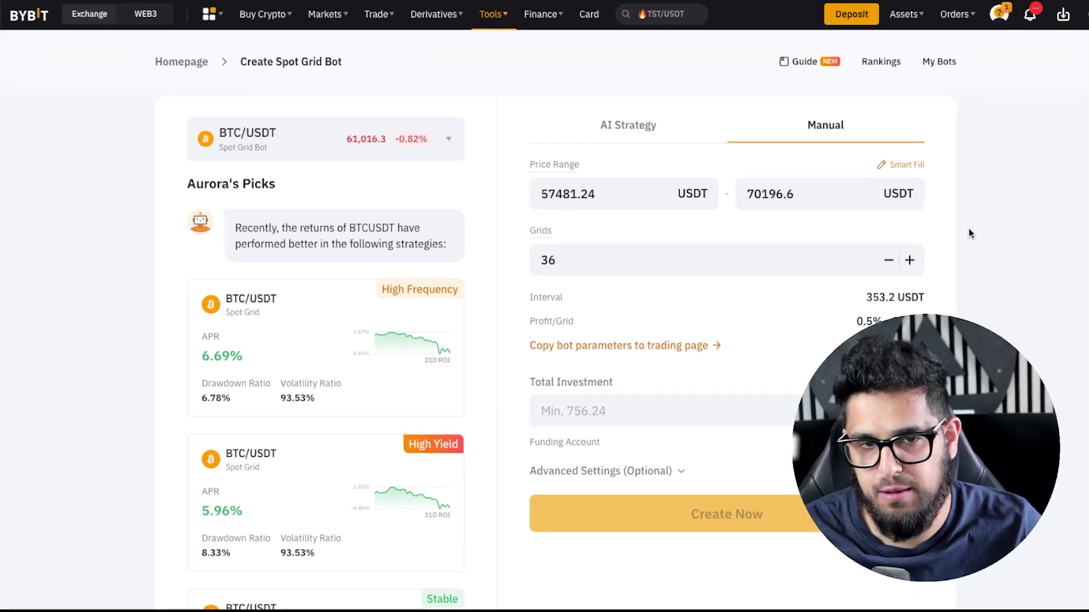
Step: Review the number of grids, the interval and the profit per grid in the manual parameters
scroll(964, 279, "down", 1)
scroll(964, 279, "down", 3)
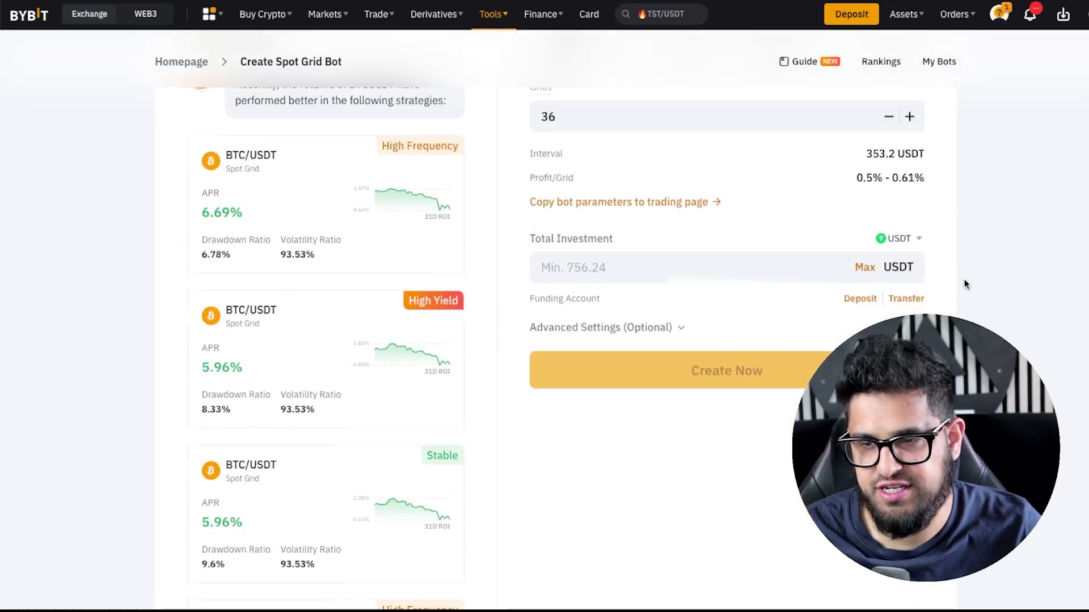
scroll(964, 282, "up", 1)
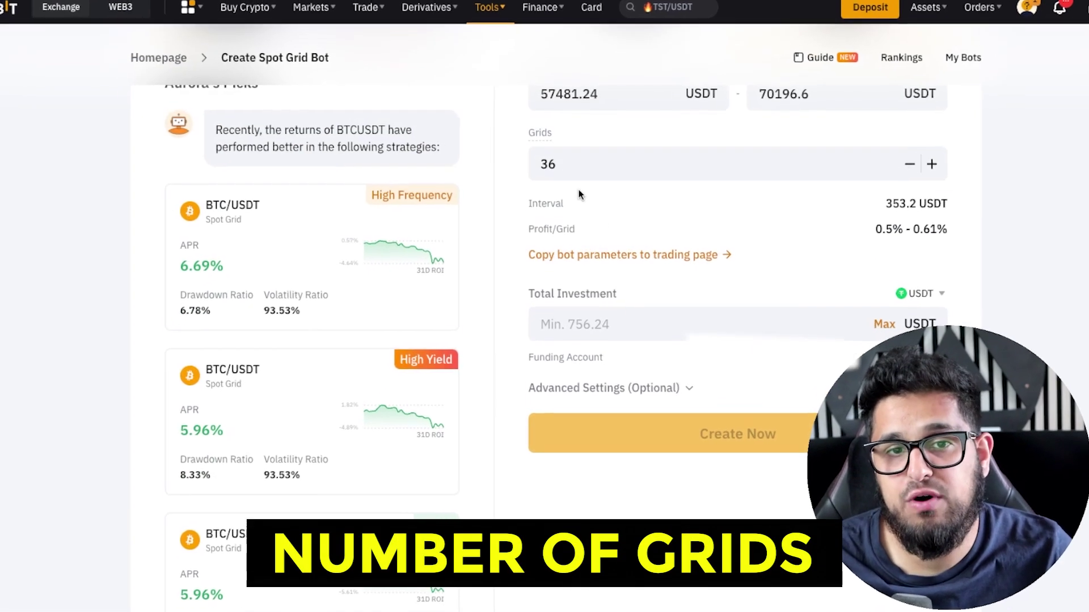
left_click(560, 167)
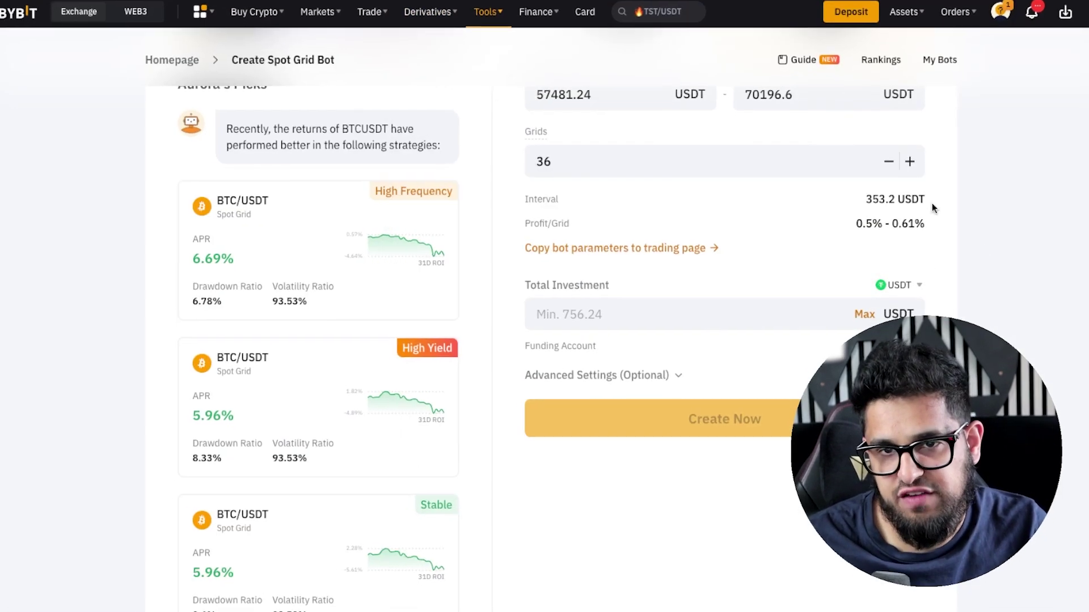
left_click_drag(863, 199, 922, 197)
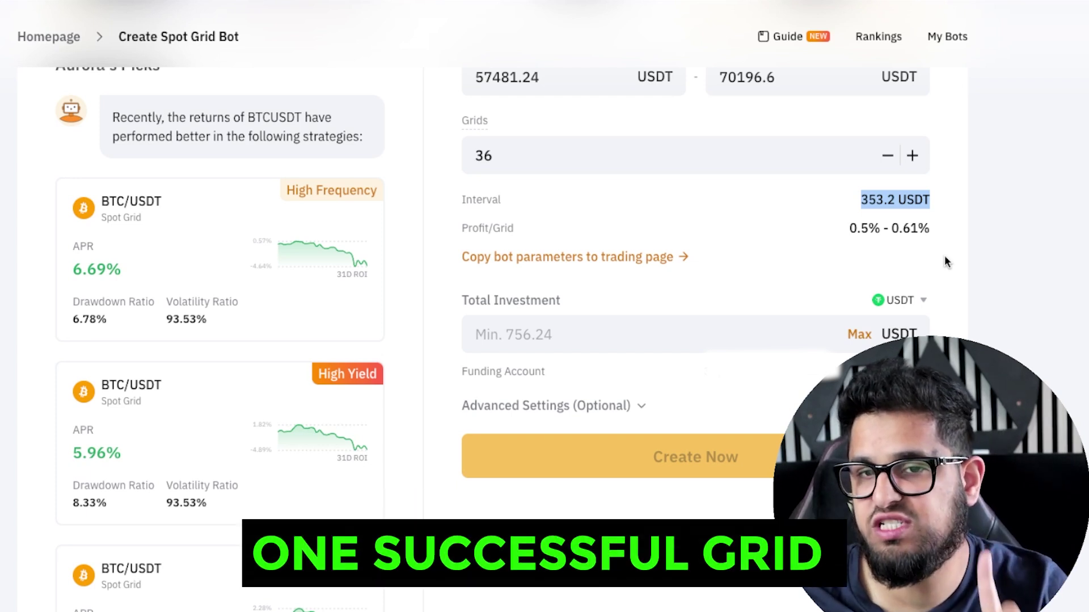
left_click(944, 259)
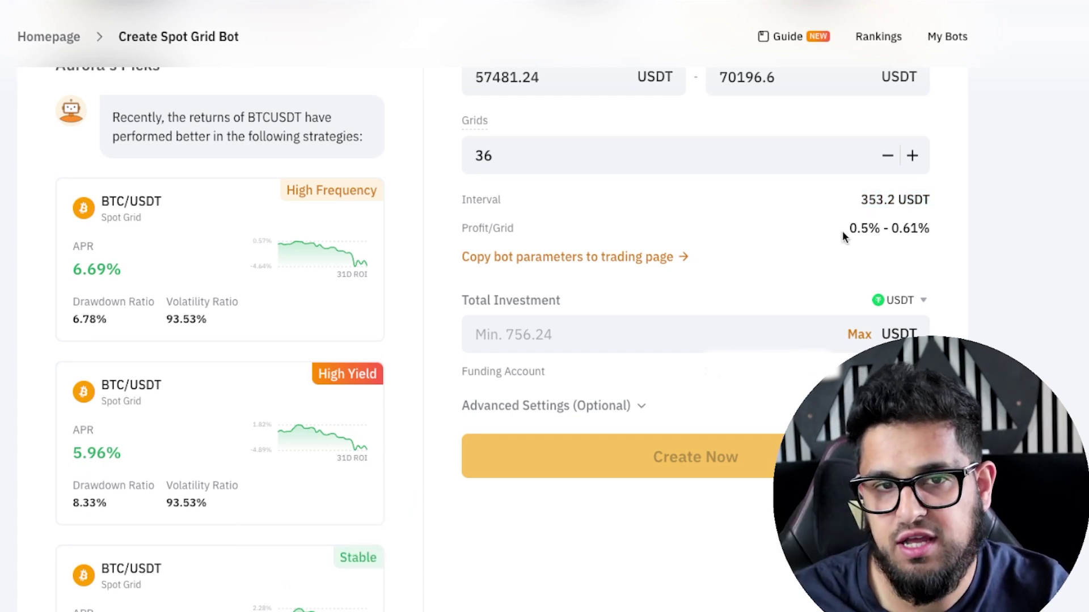
scroll(844, 234, "up", 1)
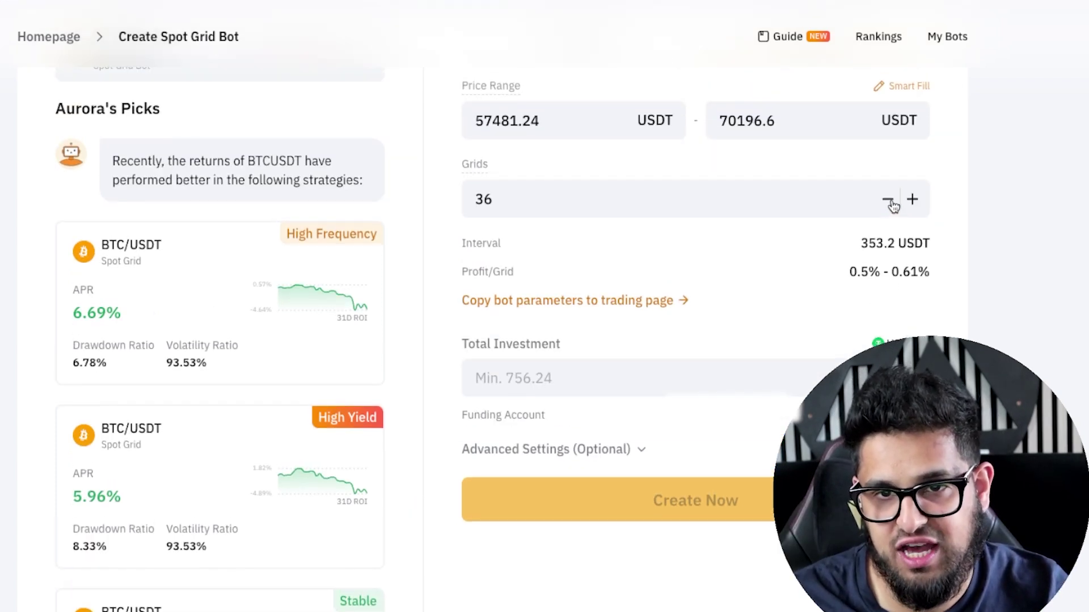
Step: Lower the number of grids in the manual parameters to 11
left_click(888, 201)
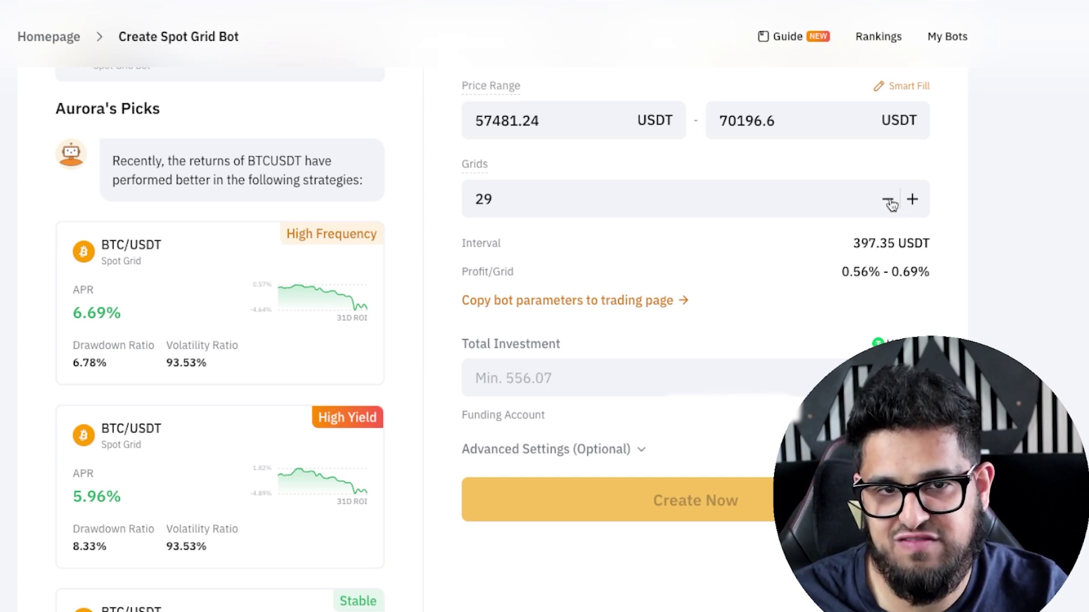
left_click(889, 202)
left_click(889, 203)
left_click(889, 203)
left_click(889, 203)
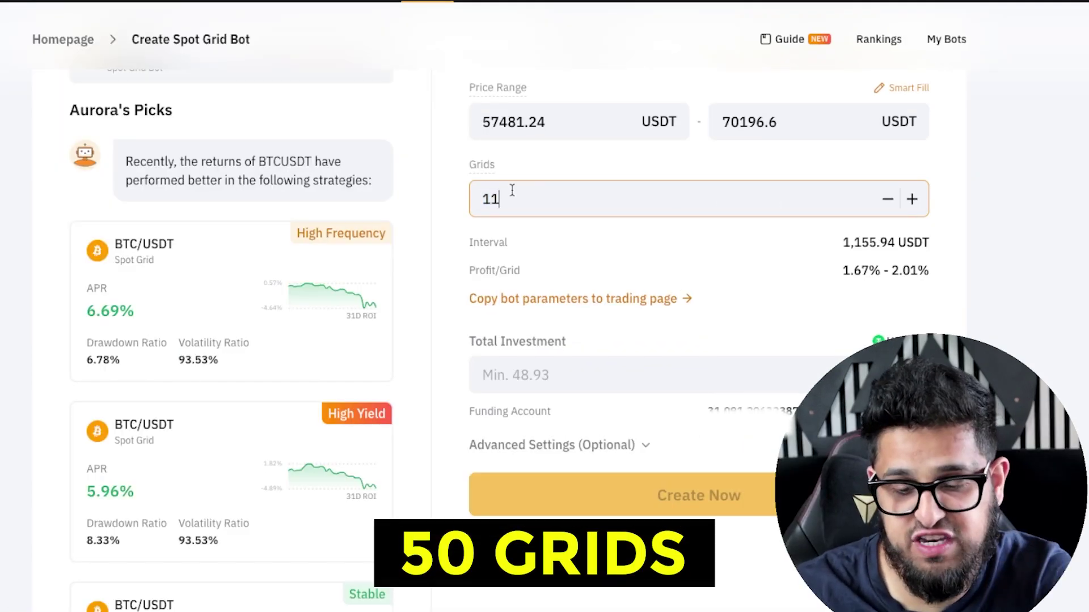
Step: Set the number of grids to 50 and check the interval between the grids
key("BackSpace")
key("BackSpace")
type("50")
left_click(754, 258)
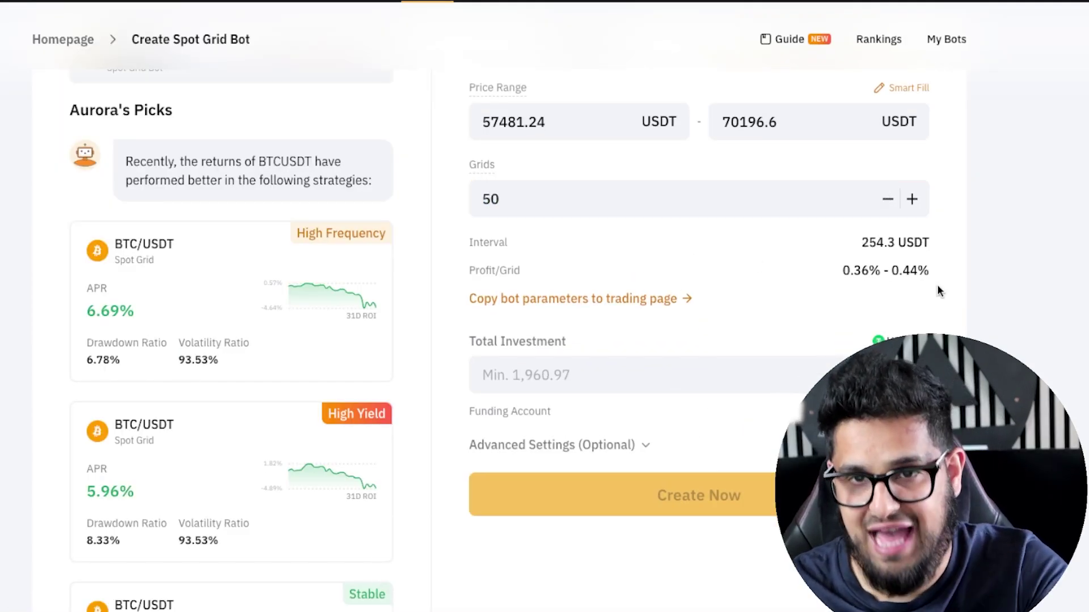
left_click_drag(858, 250, 899, 249)
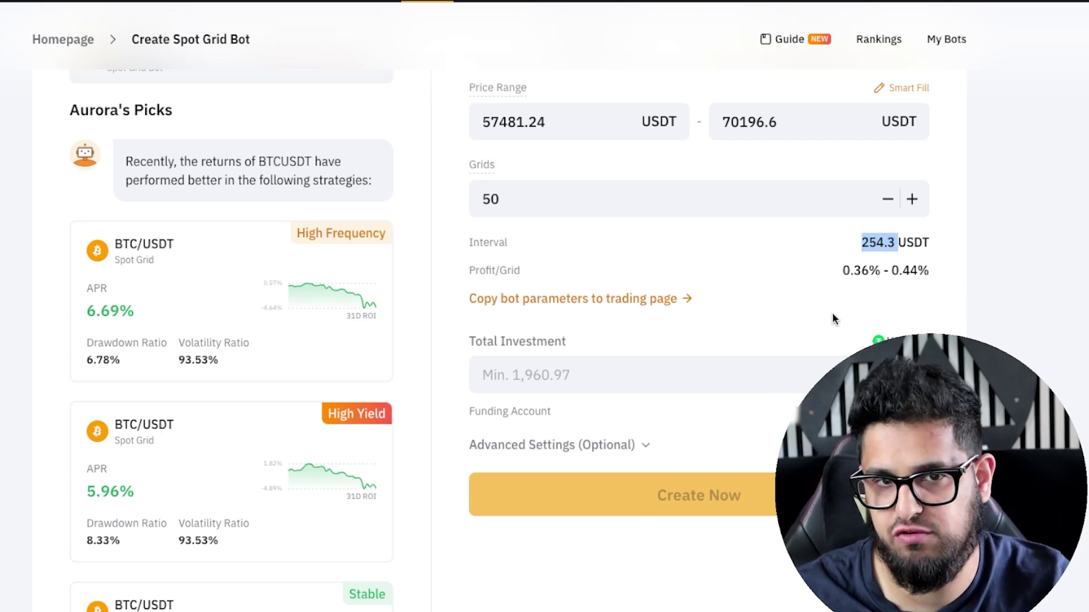
Step: Restore the recommended grid parameters with Smart Fill and set the total investment to 1000 USDT
left_click(913, 90)
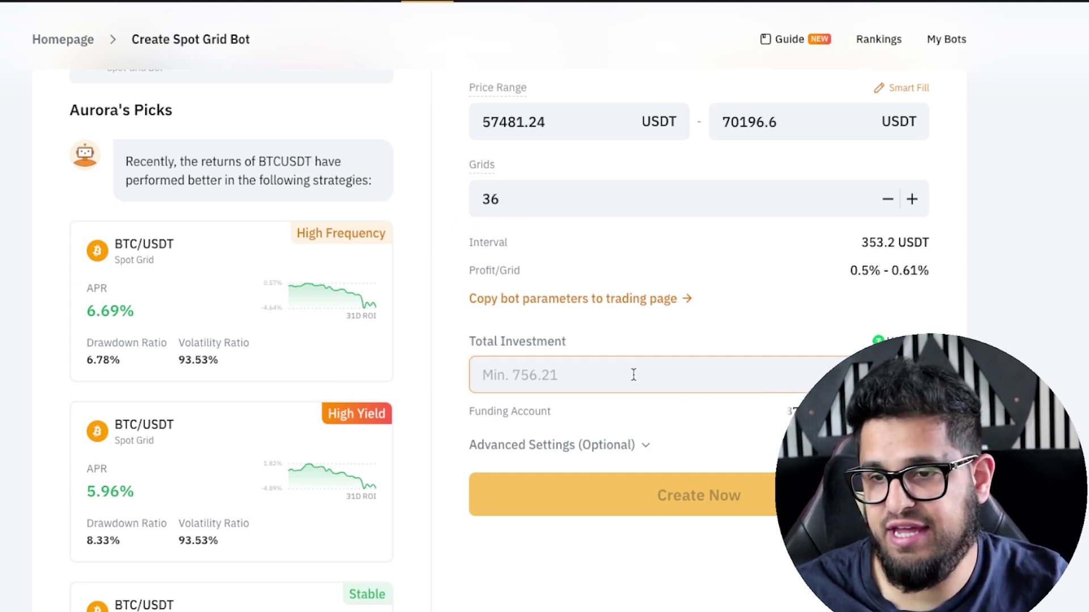
scroll(633, 375, "down", 1)
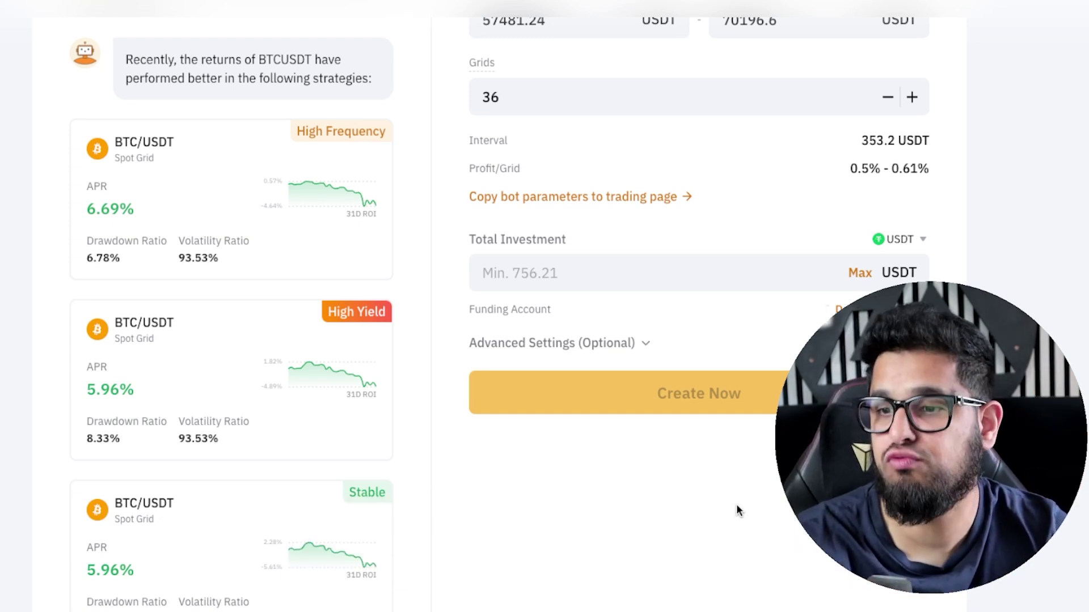
left_click(516, 266)
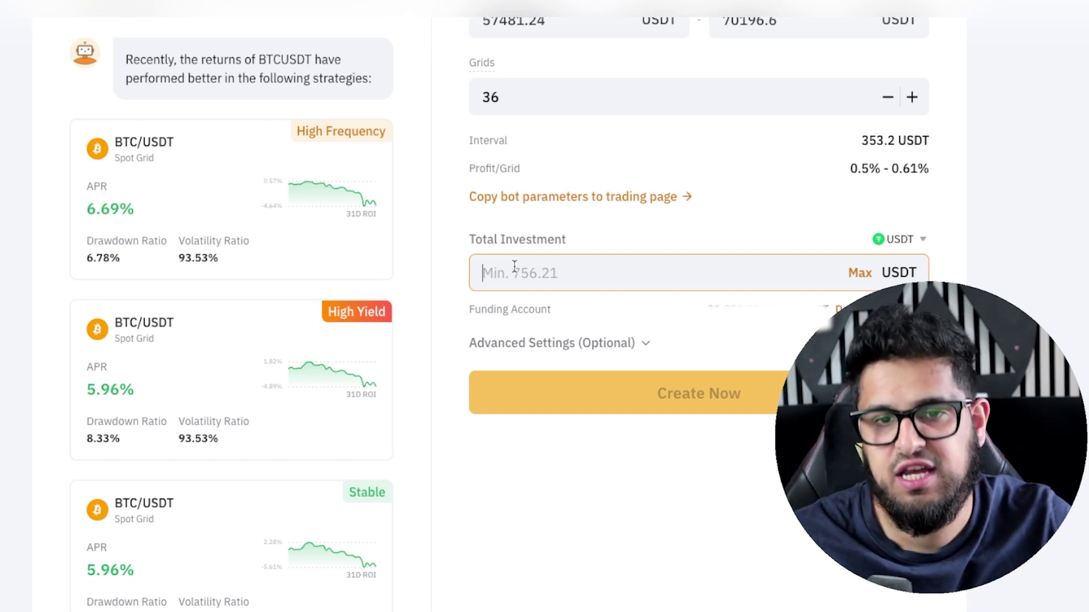
type("1000")
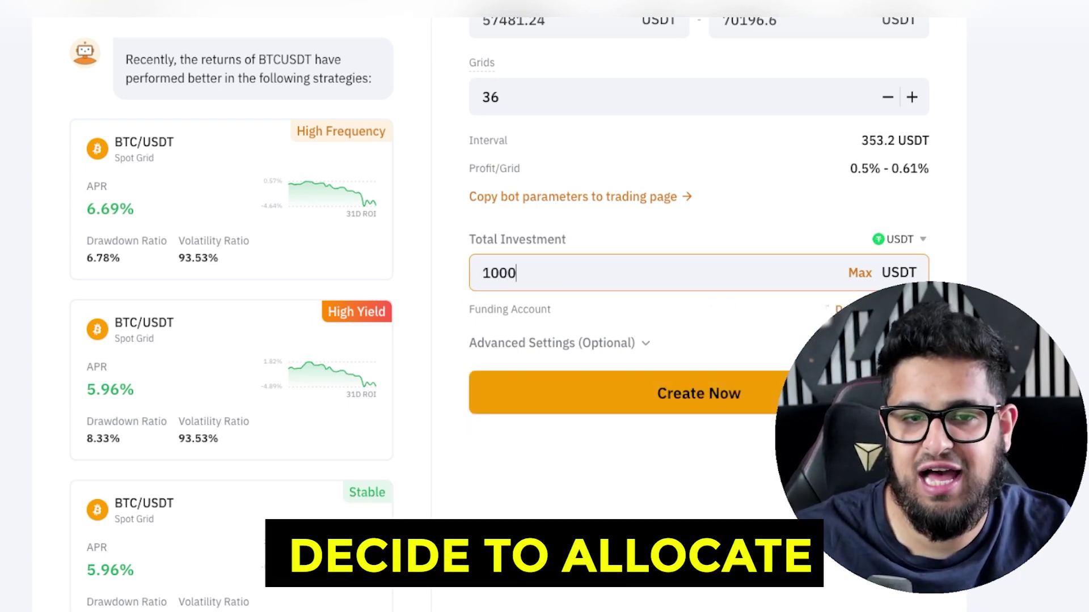
left_click(597, 483)
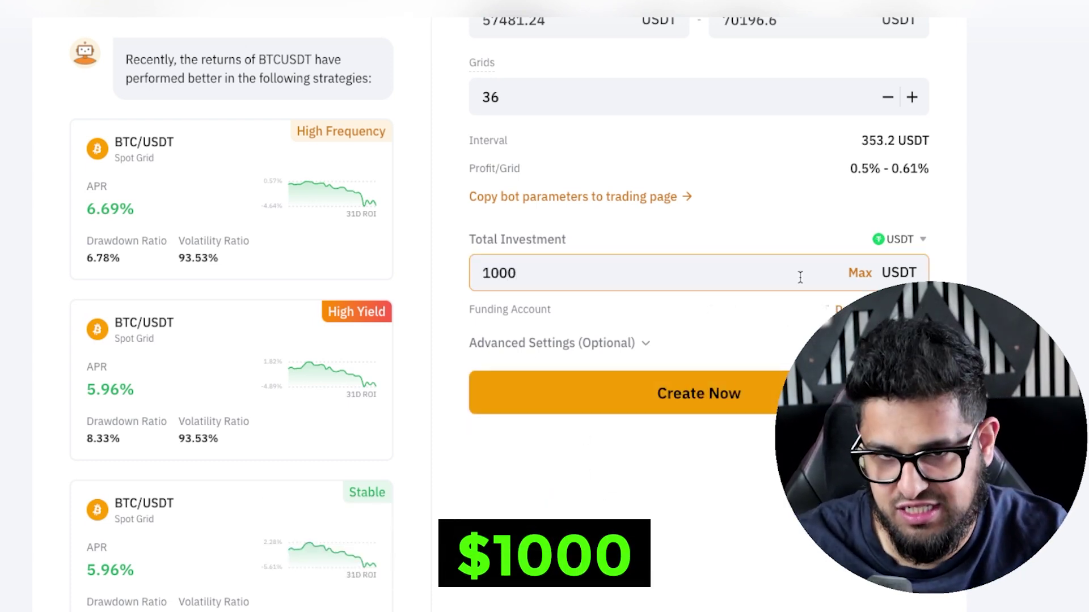
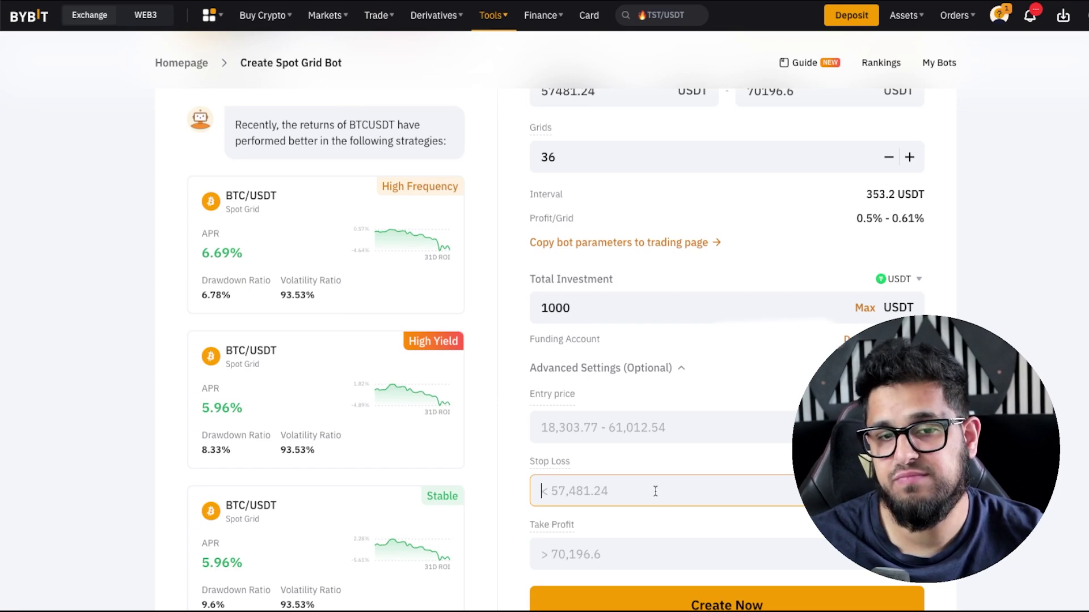
Step: Compare the stop loss and take profit limits in the advanced settings with the bot's price range
scroll(655, 491, "down", 1)
left_click(583, 542)
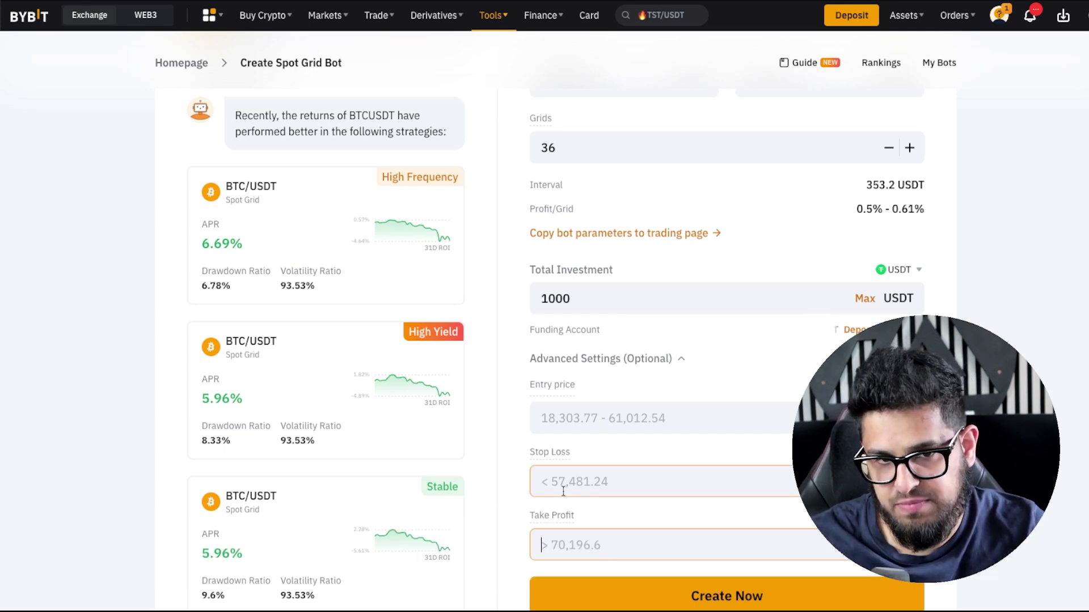
scroll(649, 393, "up", 2)
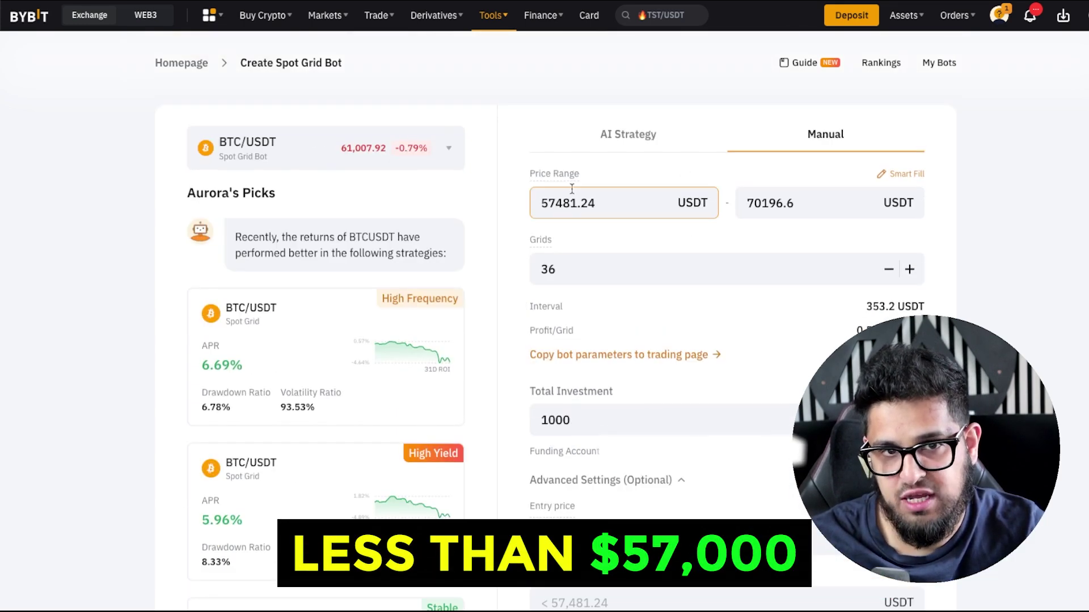
scroll(635, 391, "down", 6)
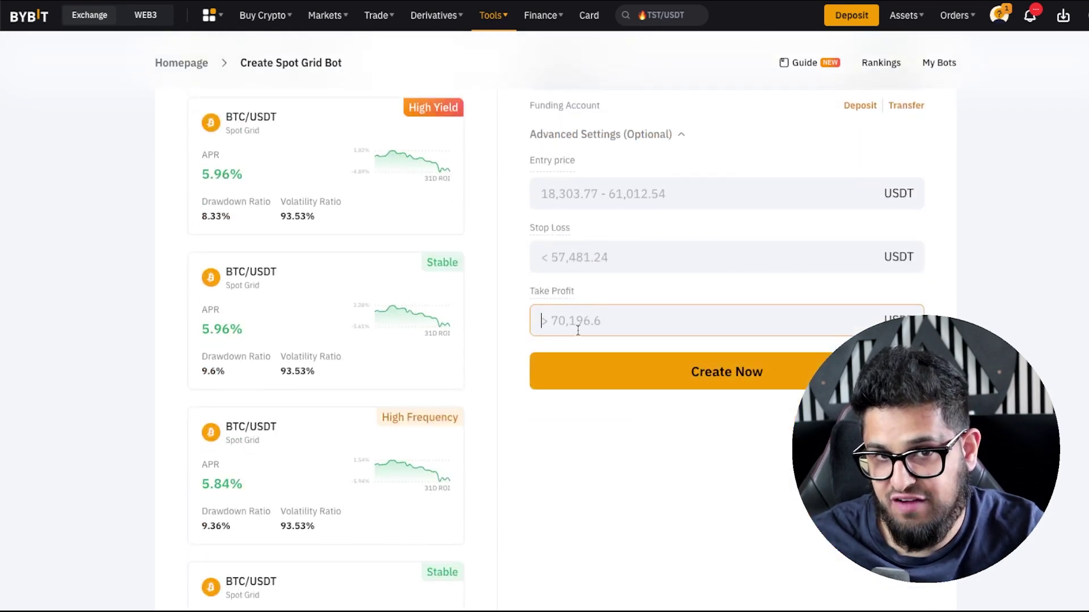
scroll(804, 134, "up", 5)
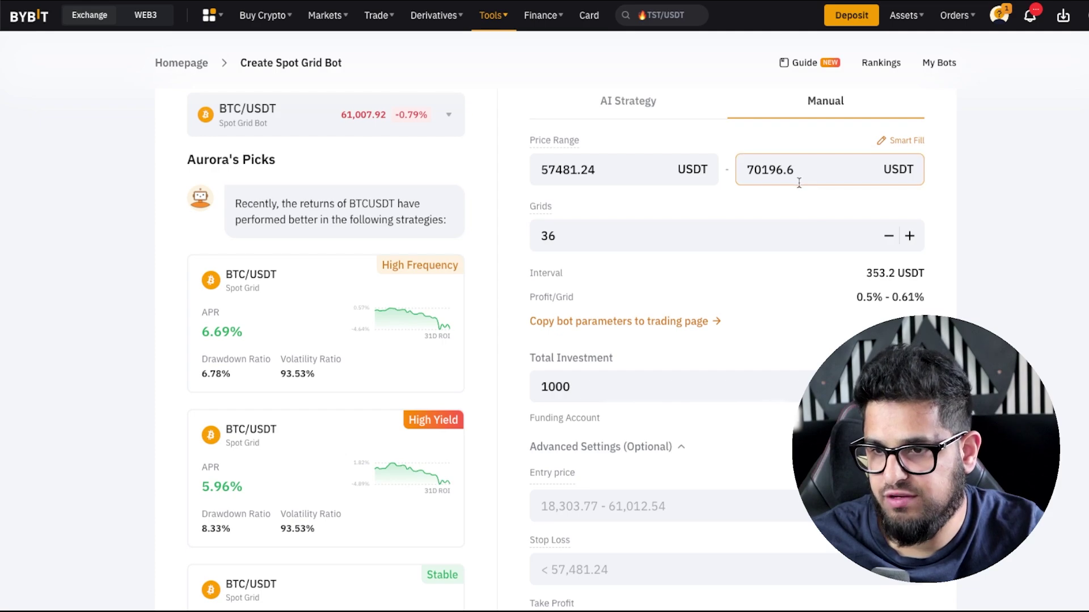
scroll(829, 305, "up", 1)
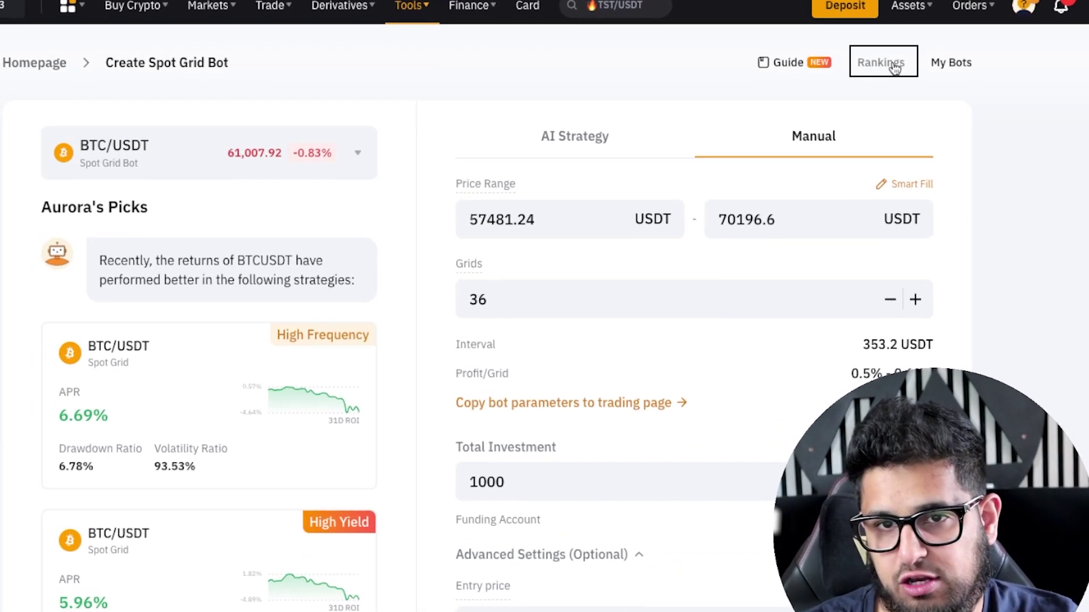
Step: Open the bot rankings and look through the hourly top picks for Spot Grid
left_click(884, 63)
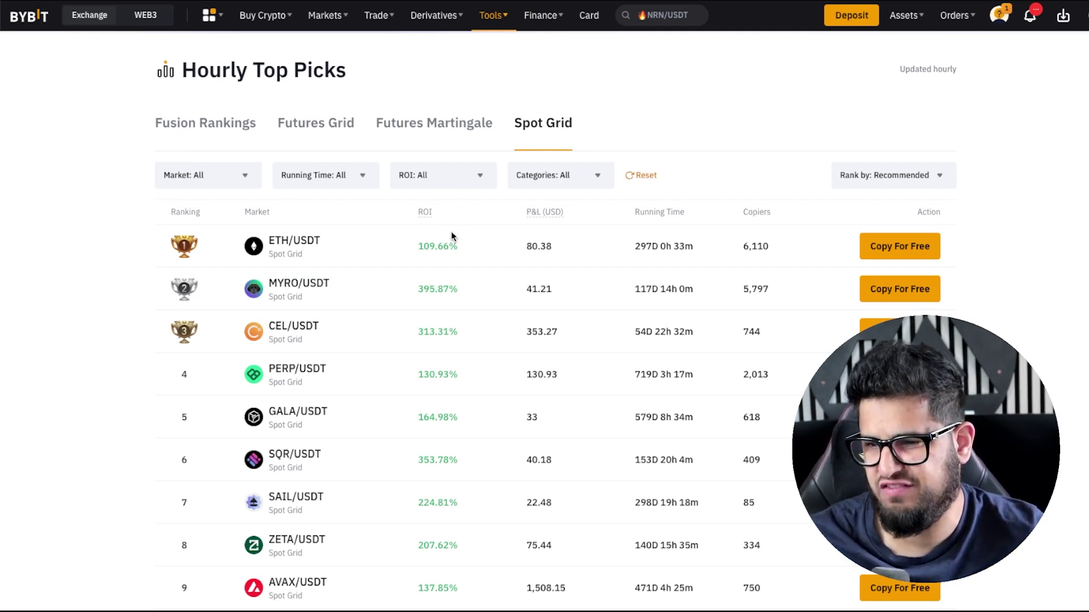
scroll(451, 233, "down", 1)
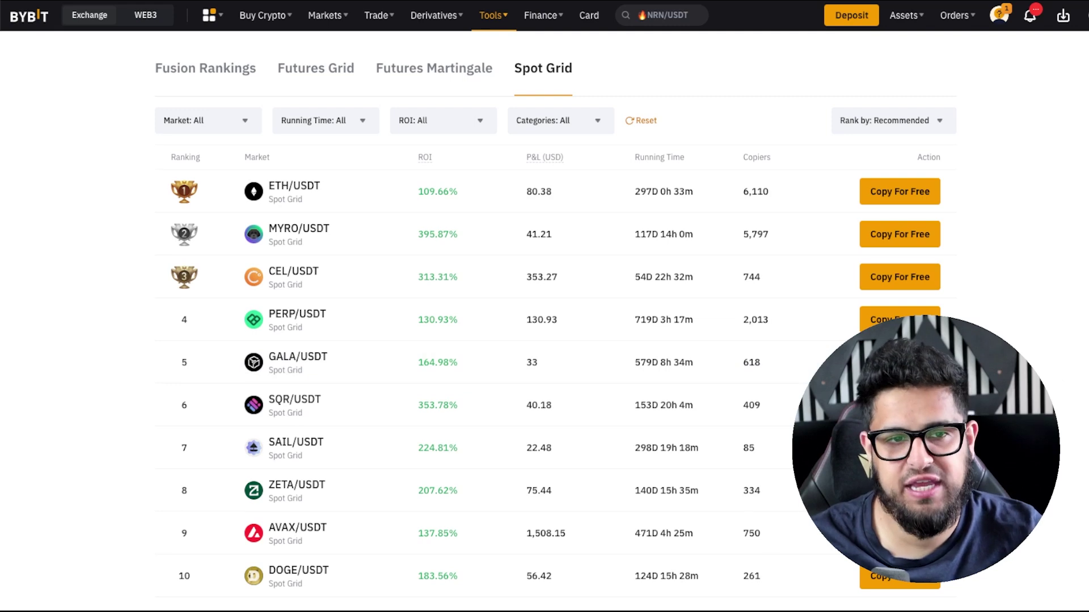
scroll(556, 334, "down", 1)
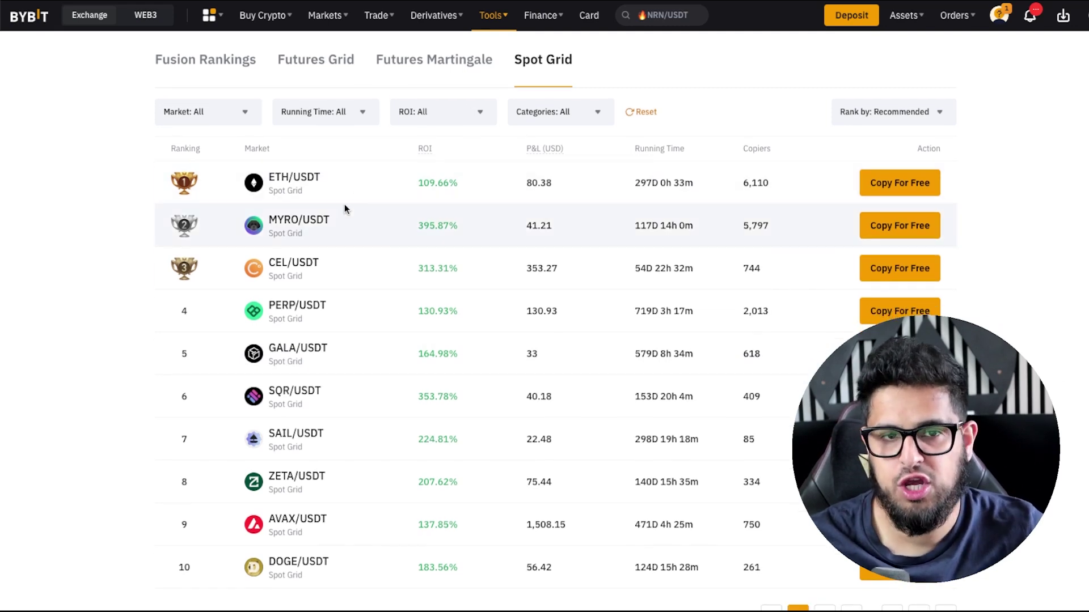
mouse_move(424, 148)
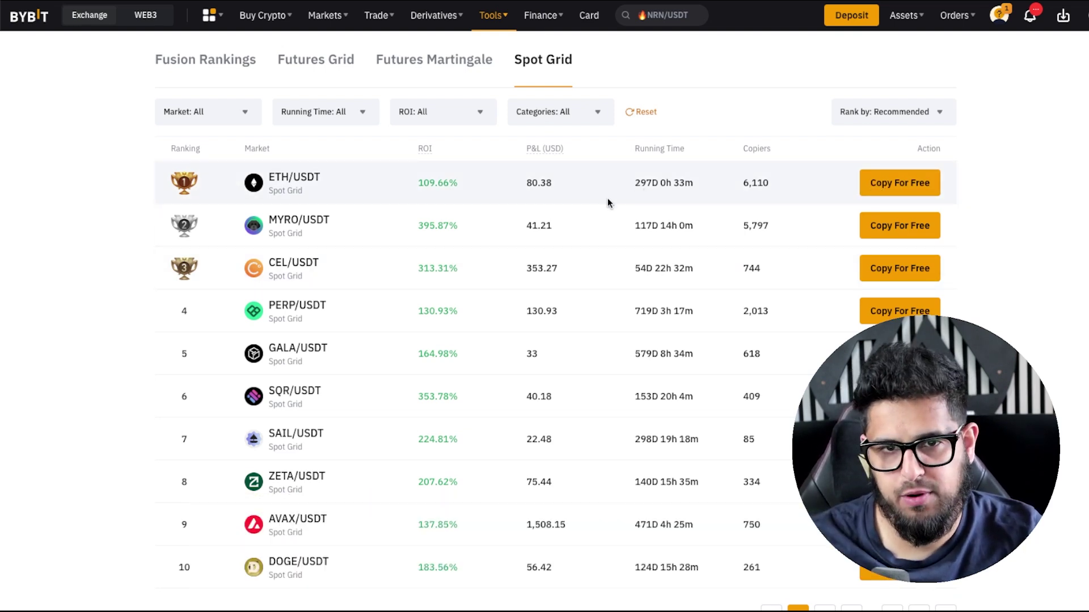
Step: Examine the running time and ROI of the top-ranked ETH/USDT Spot Grid bot
left_click_drag(632, 183, 706, 199)
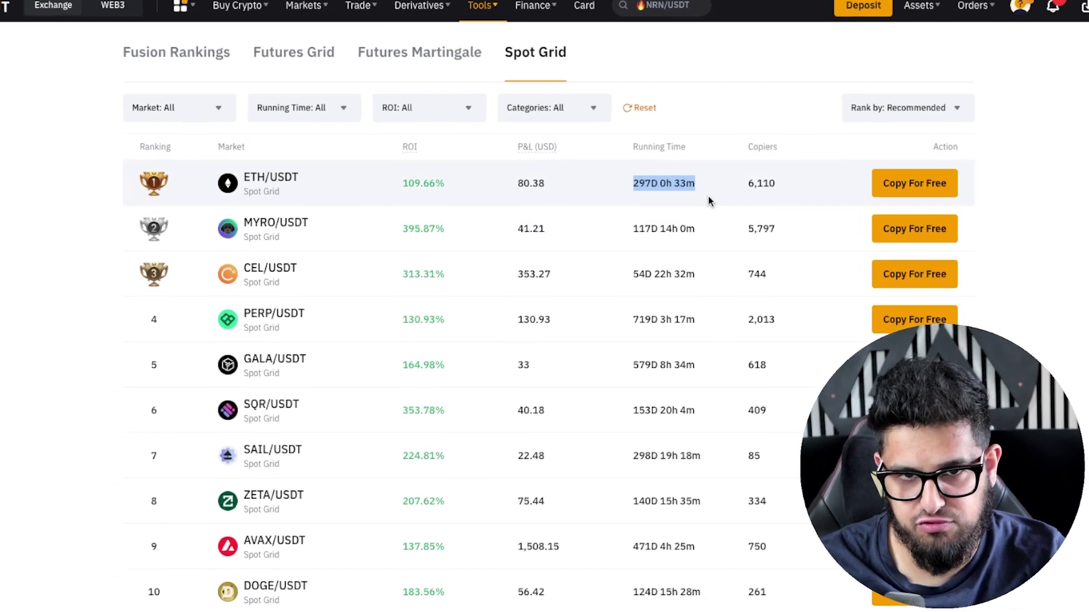
right_click(705, 192)
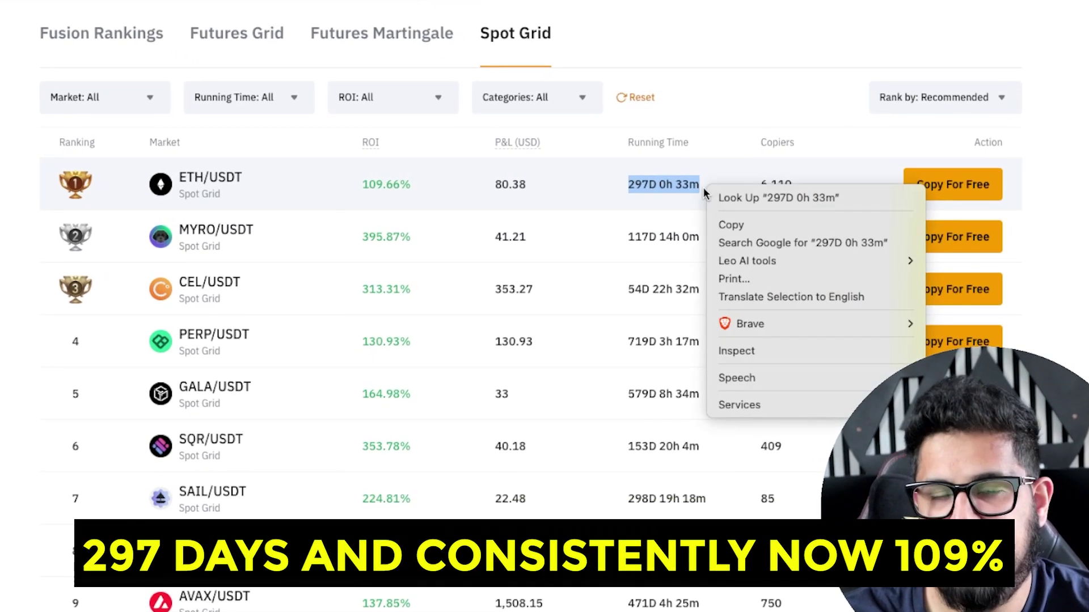
left_click(655, 199)
left_click_drag(348, 178, 433, 186)
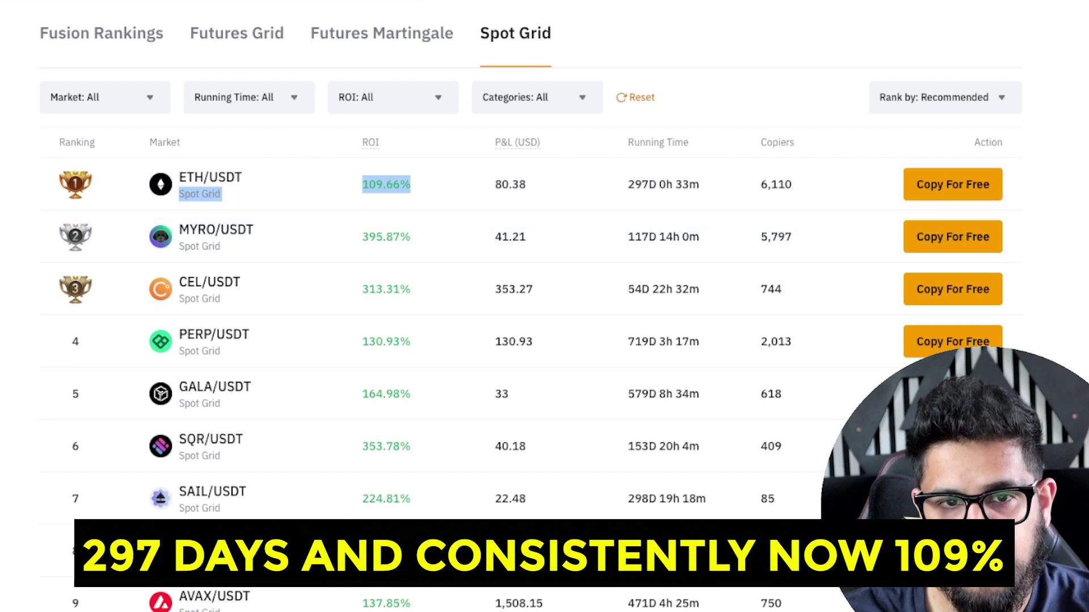
left_click(205, 241)
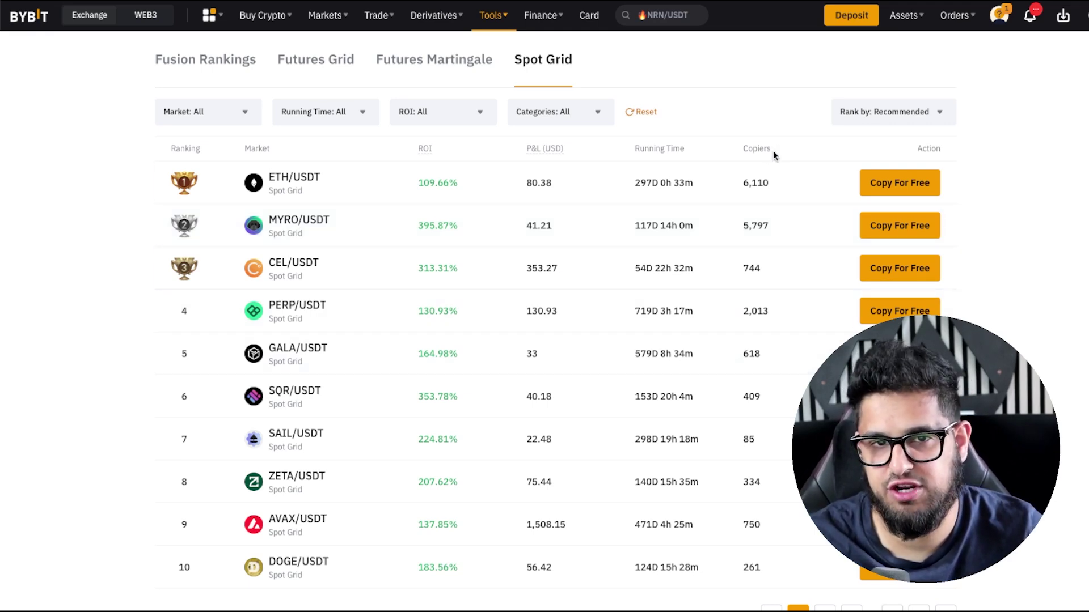
scroll(774, 151, "up", 1)
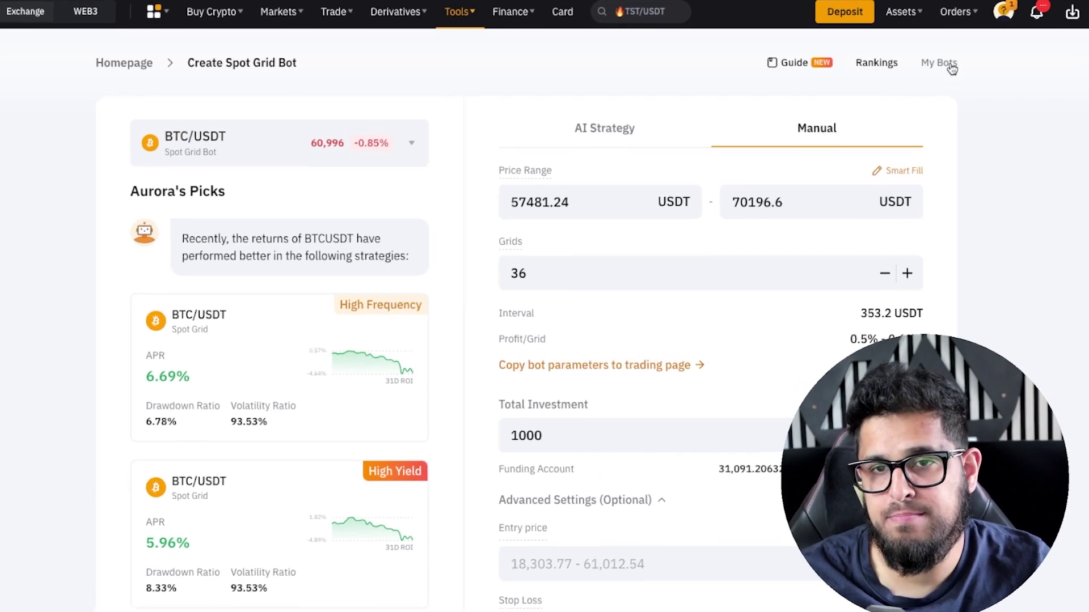
Step: Open My Bots, and read the help article's section on withdrawing Spot Grid Bot profits
left_click(939, 67)
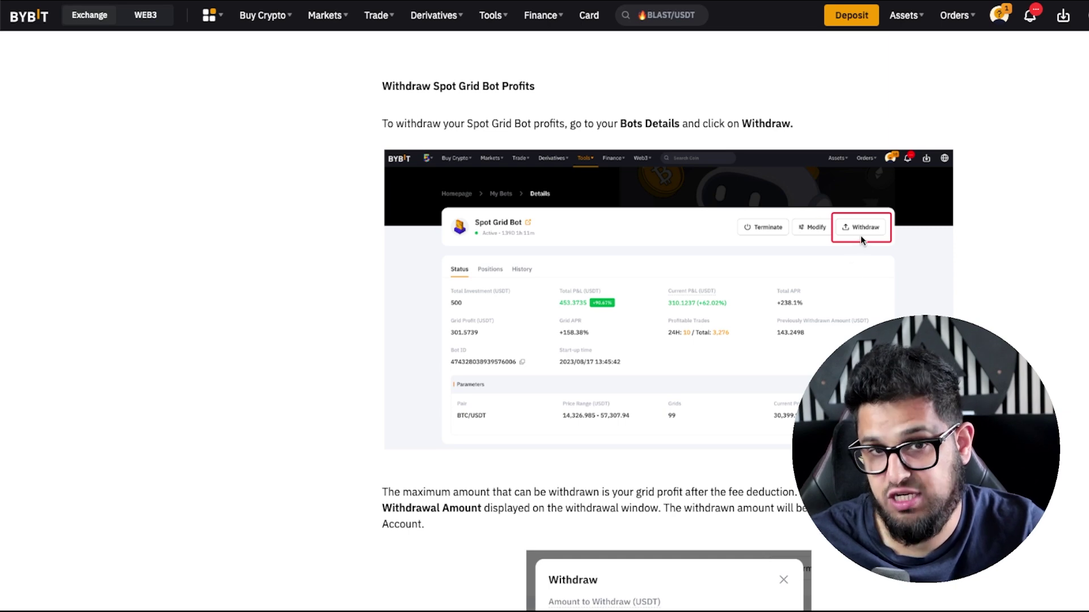
scroll(811, 300, "down", 1)
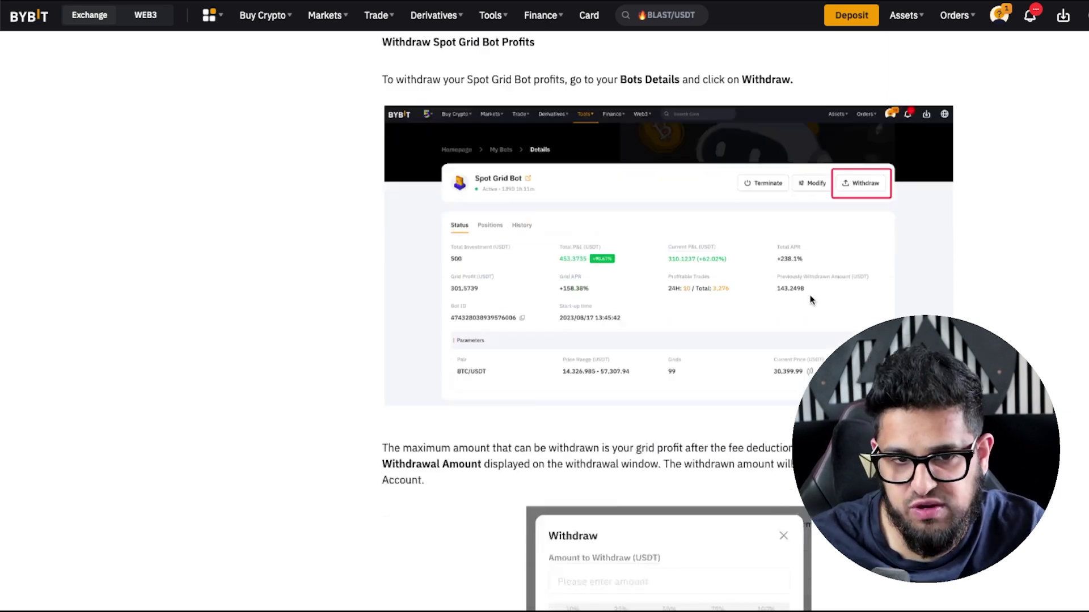
scroll(810, 301, "down", 4)
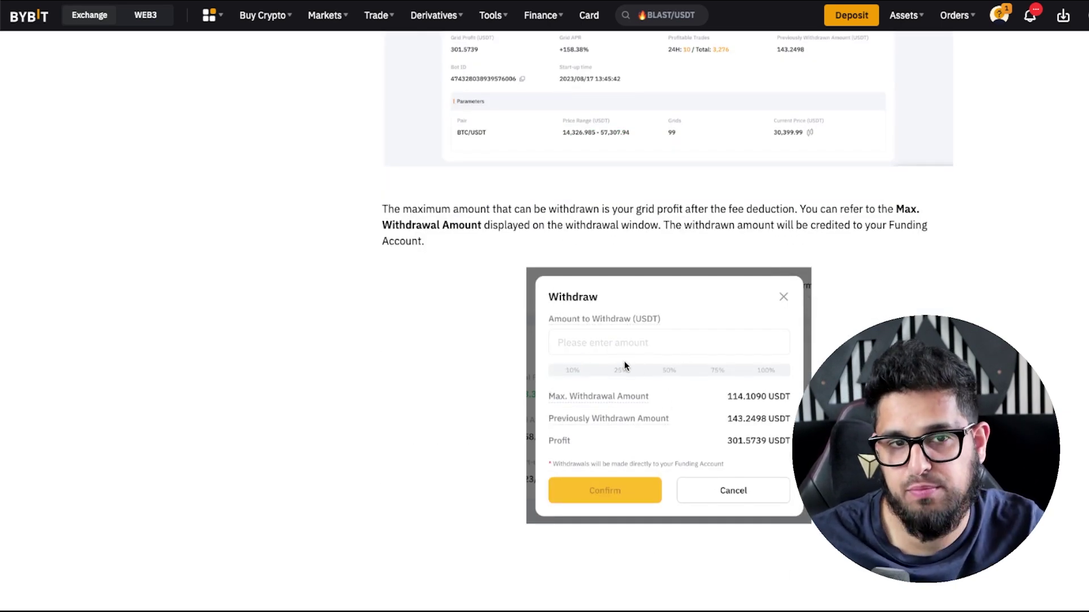
scroll(624, 363, "down", 5)
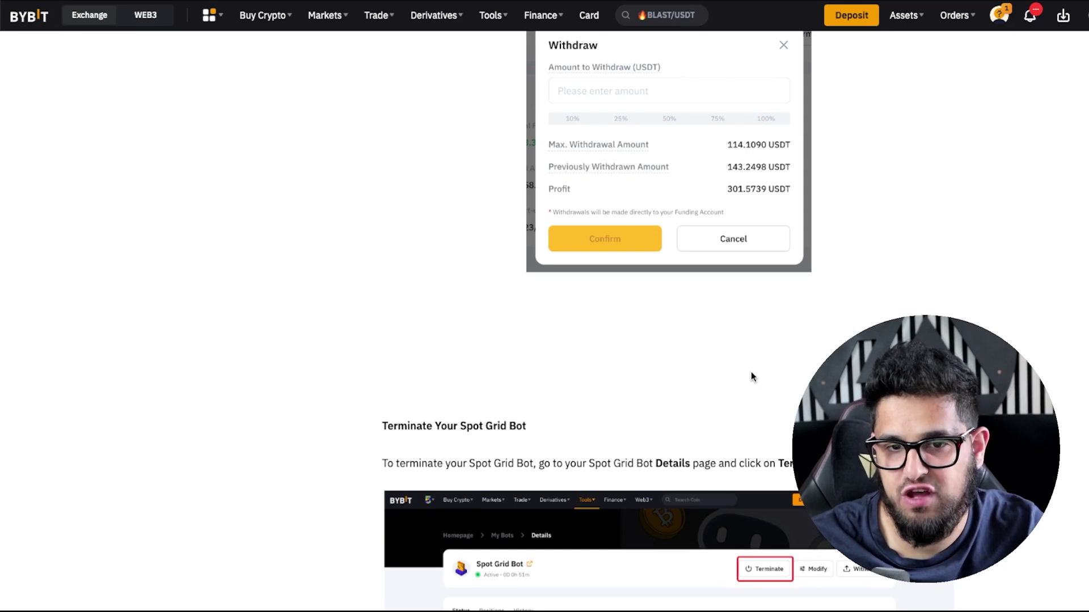
Step: Read how to terminate a Spot Grid Bot and the three token methods for closing it
scroll(750, 376, "down", 6)
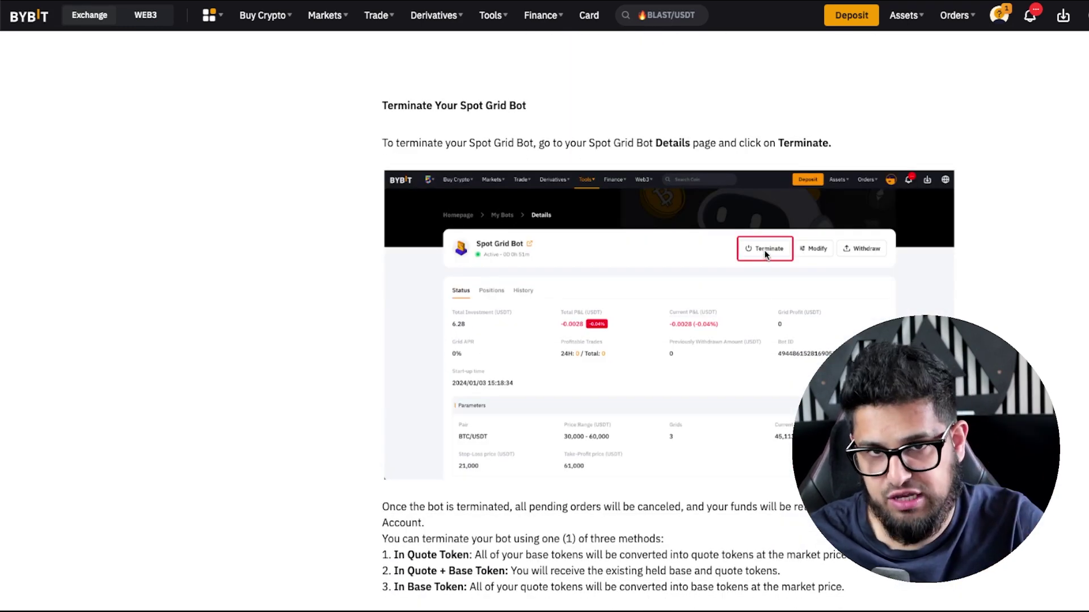
scroll(765, 255, "down", 6)
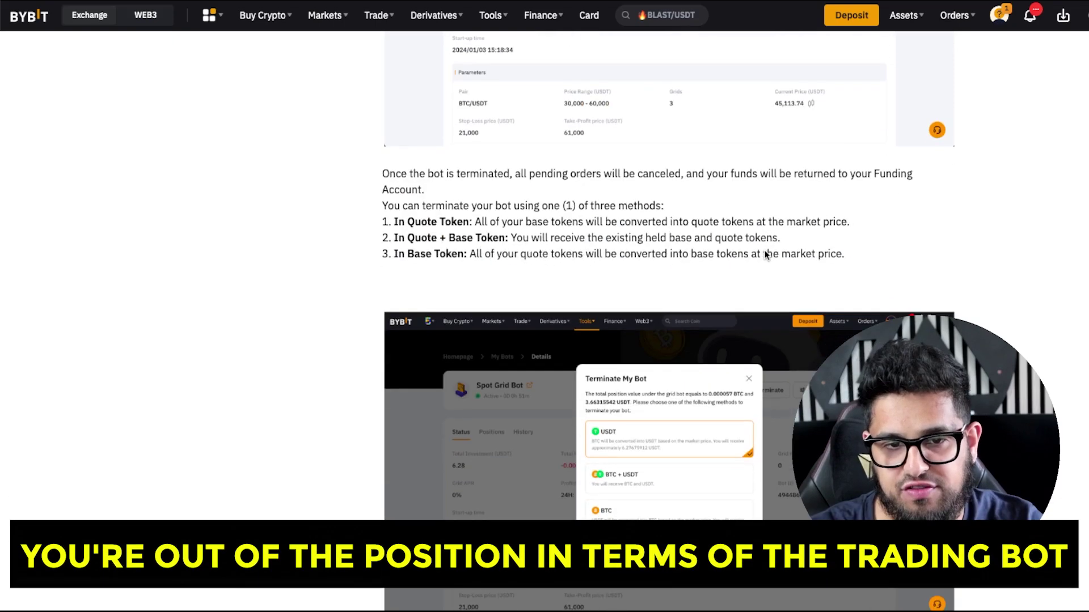
scroll(765, 254, "down", 8)
scroll(765, 255, "up", 15)
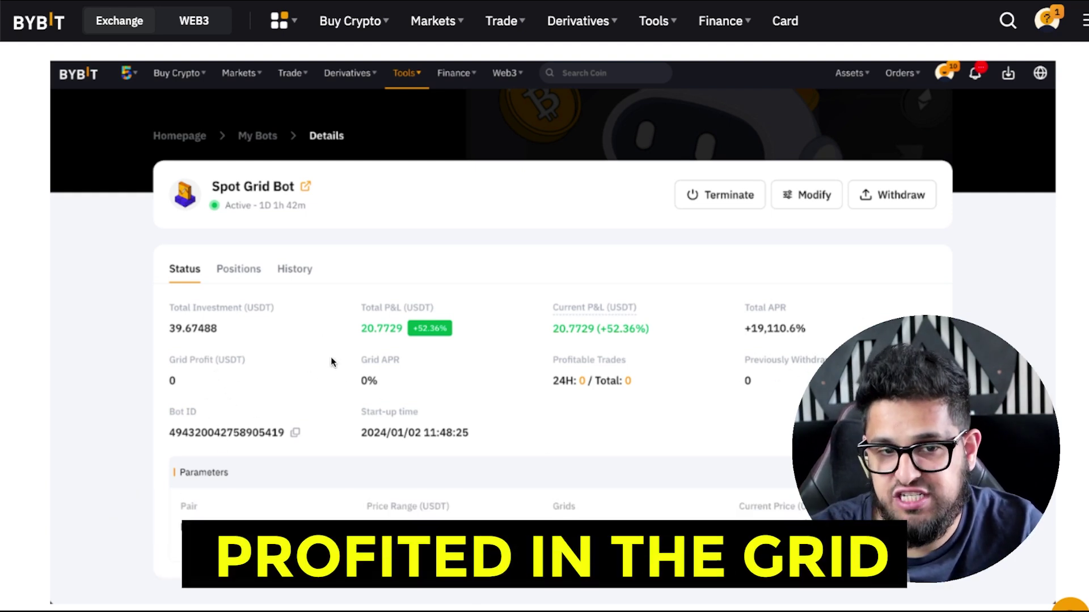
Step: Review the example bot's Details page and the Total P&L and Current P&L formulas in the help article
scroll(383, 428, "down", 1)
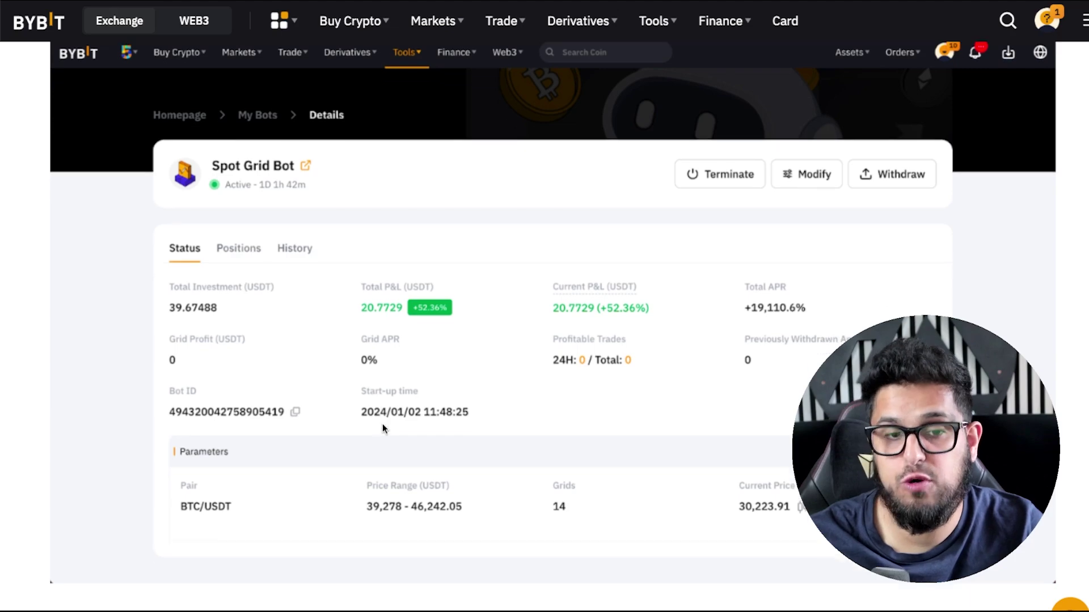
scroll(382, 424, "down", 3)
scroll(382, 424, "down", 4)
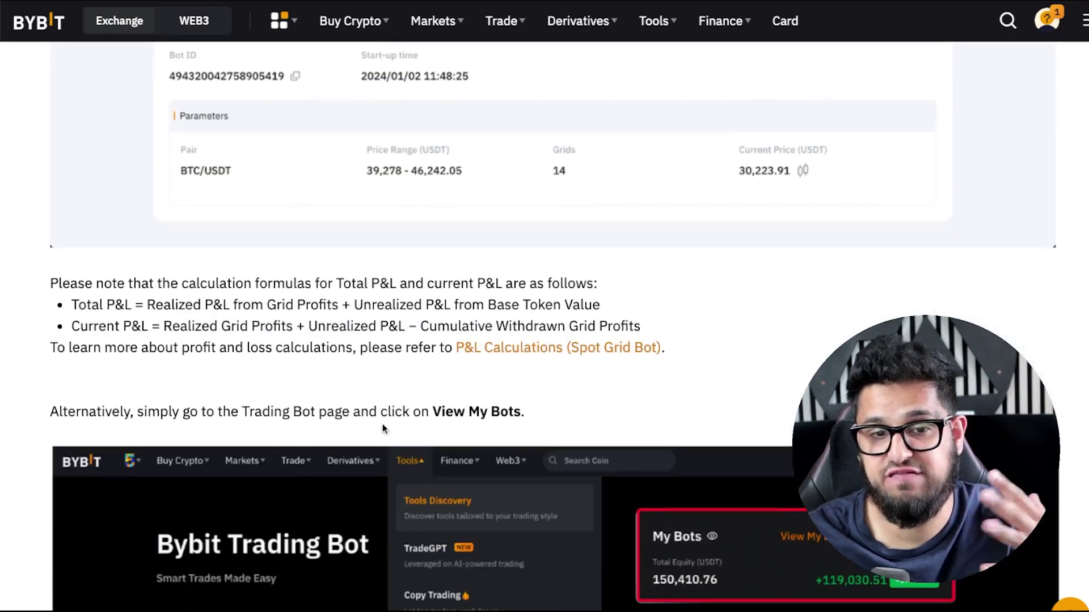
scroll(382, 424, "down", 10)
scroll(647, 497, "up", 19)
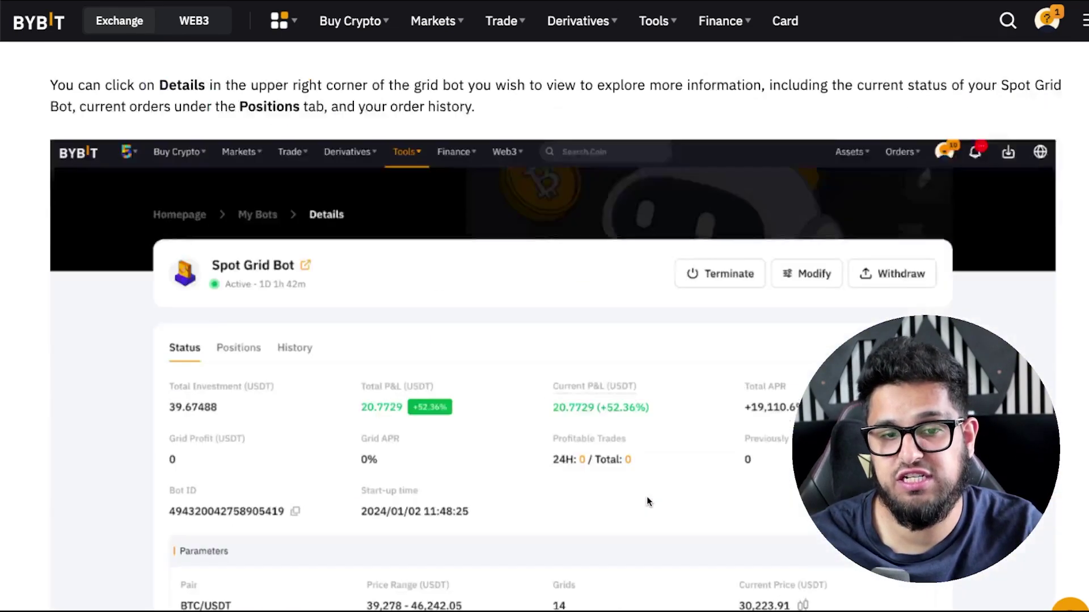
scroll(647, 501, "up", 2)
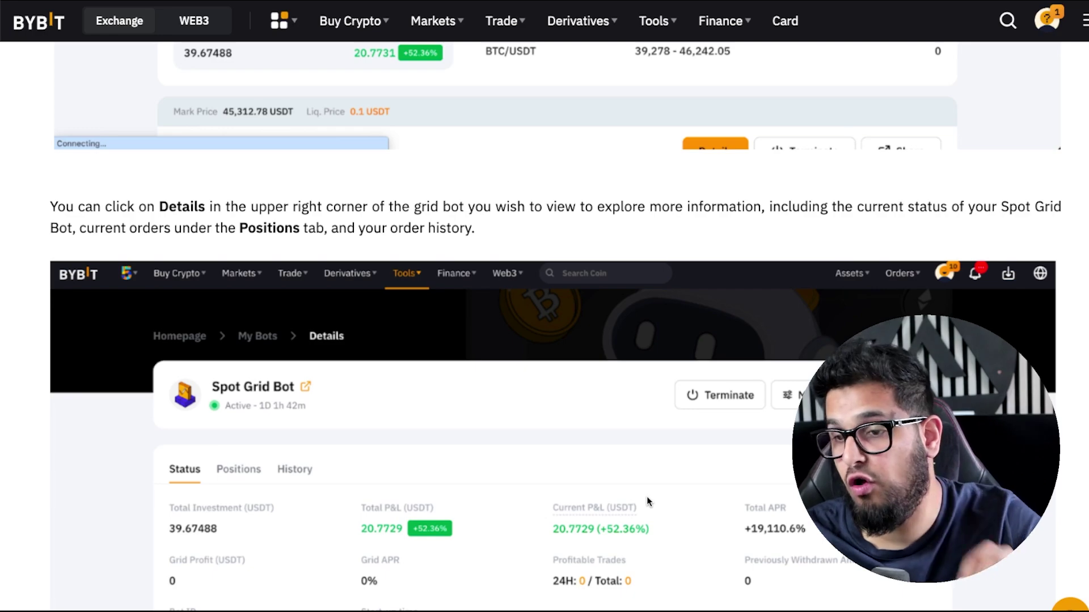